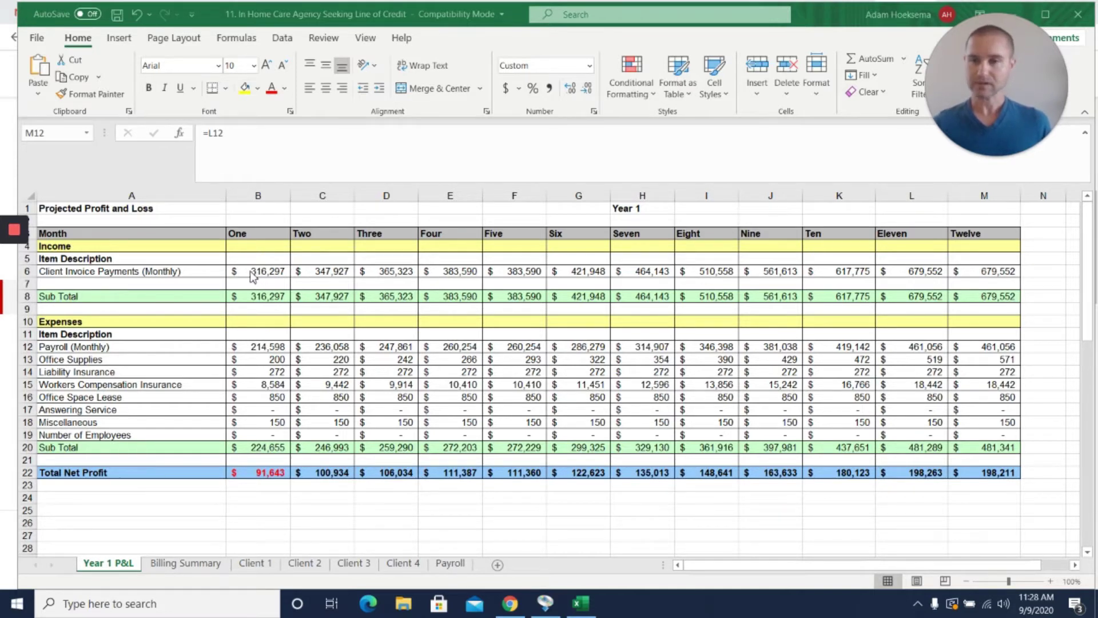
Step: Inspect the month One and Twelve invoice payments, Payroll and Workers Compensation Insurance formulas
{"action": "left_click", "coordinate": [247, 276]}
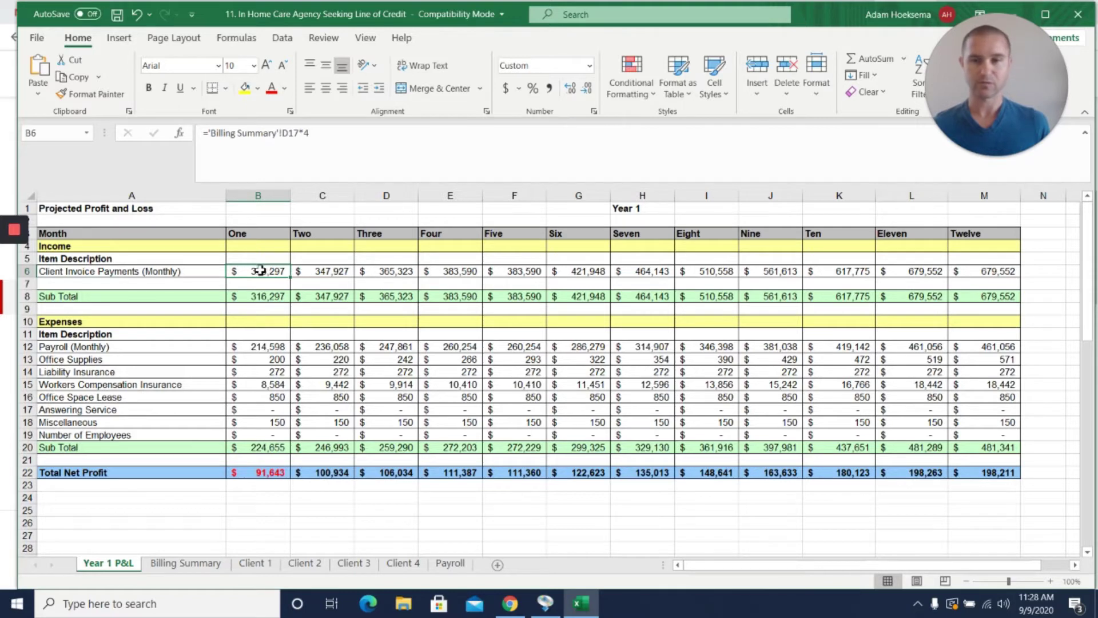
{"action": "left_click", "coordinate": [1002, 273]}
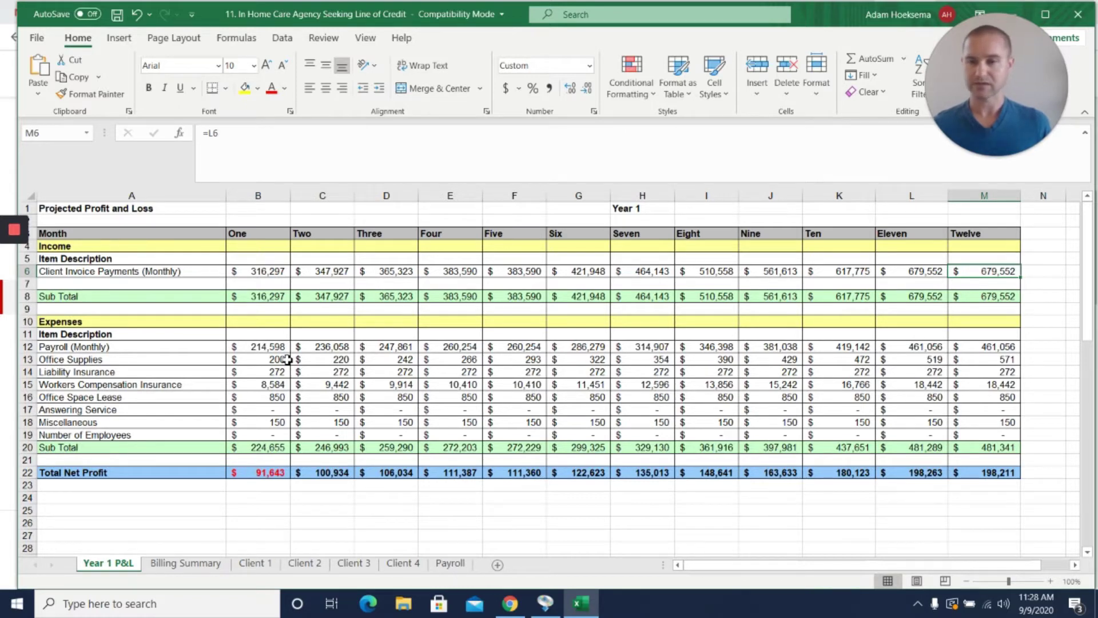
{"action": "left_click", "coordinate": [261, 348]}
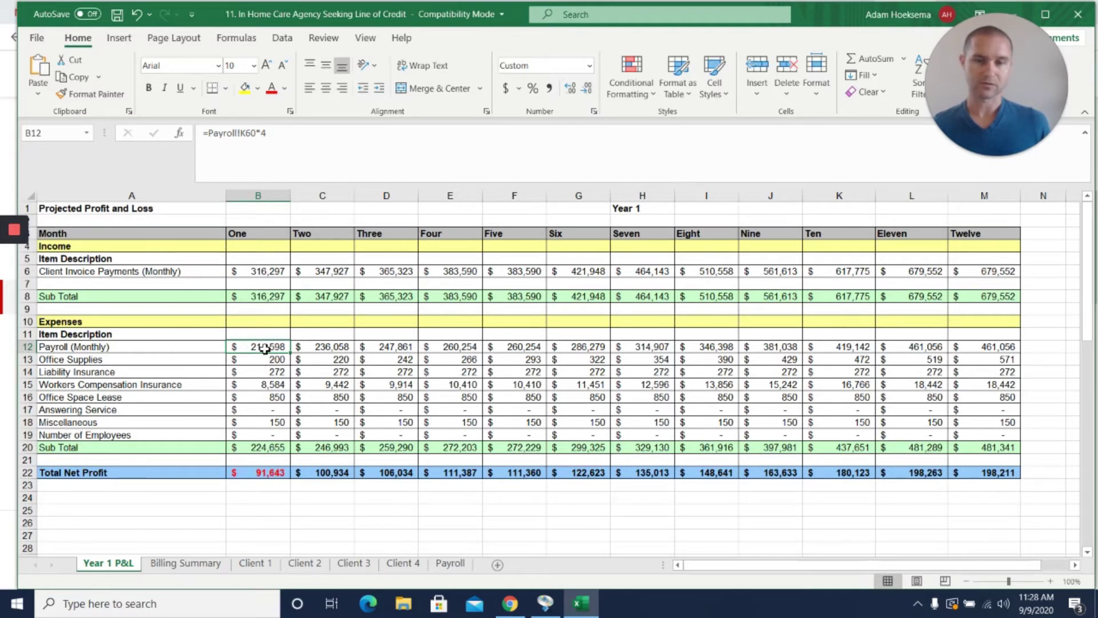
{"action": "left_click", "coordinate": [990, 349]}
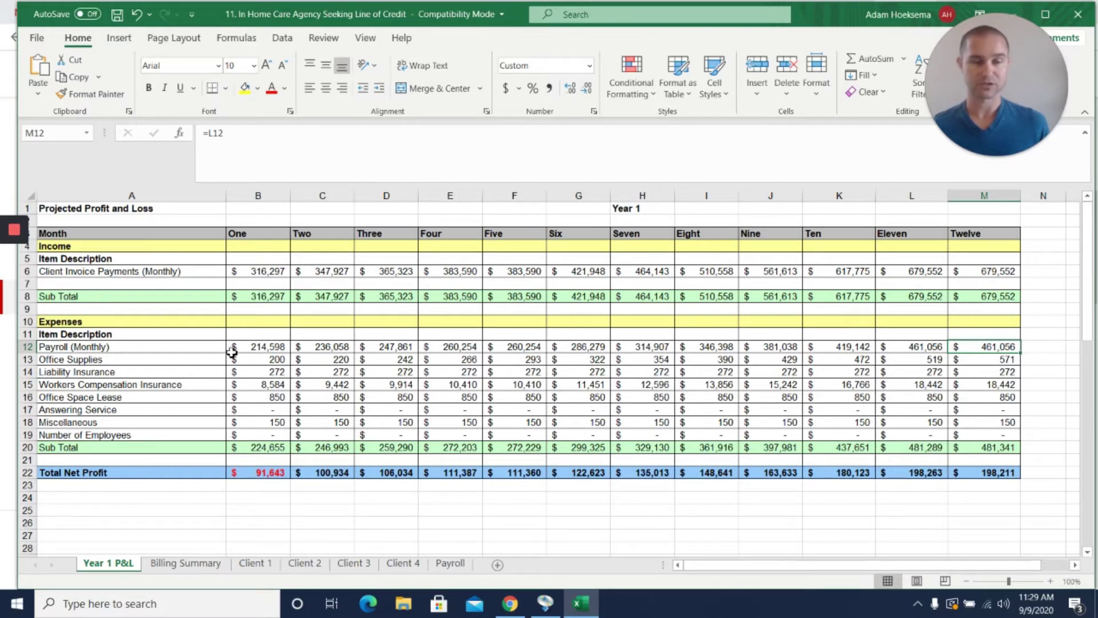
{"action": "left_click", "coordinate": [252, 386]}
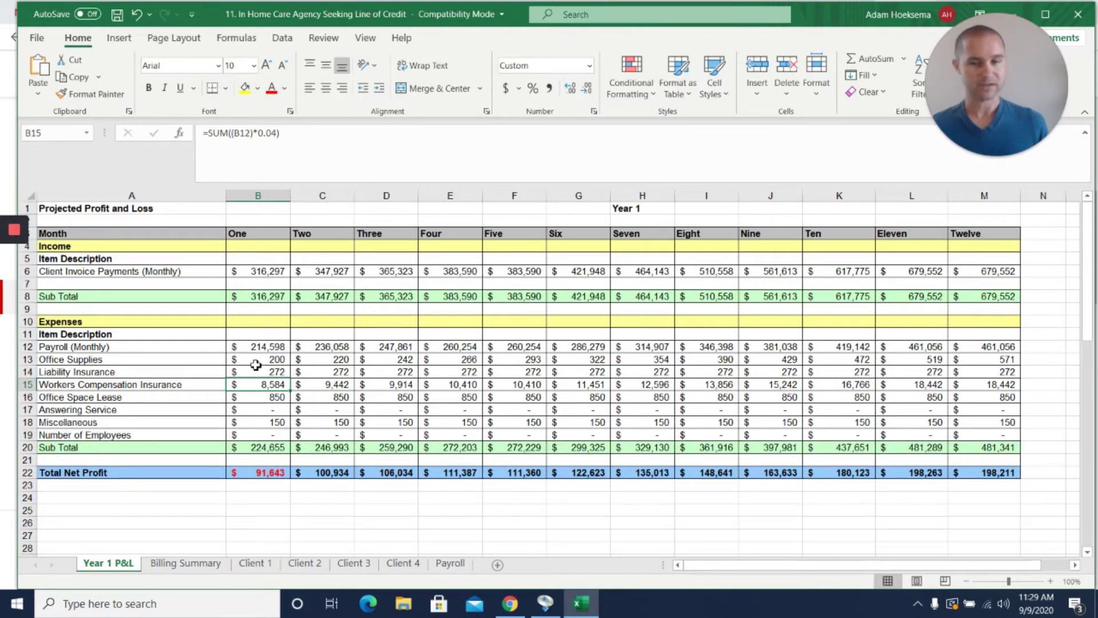
Step: Total month One's non-payroll expenses and check the Total Net Profit formula
{"action": "left_click_drag", "start_coordinate": [261, 359], "coordinate": [248, 430]}
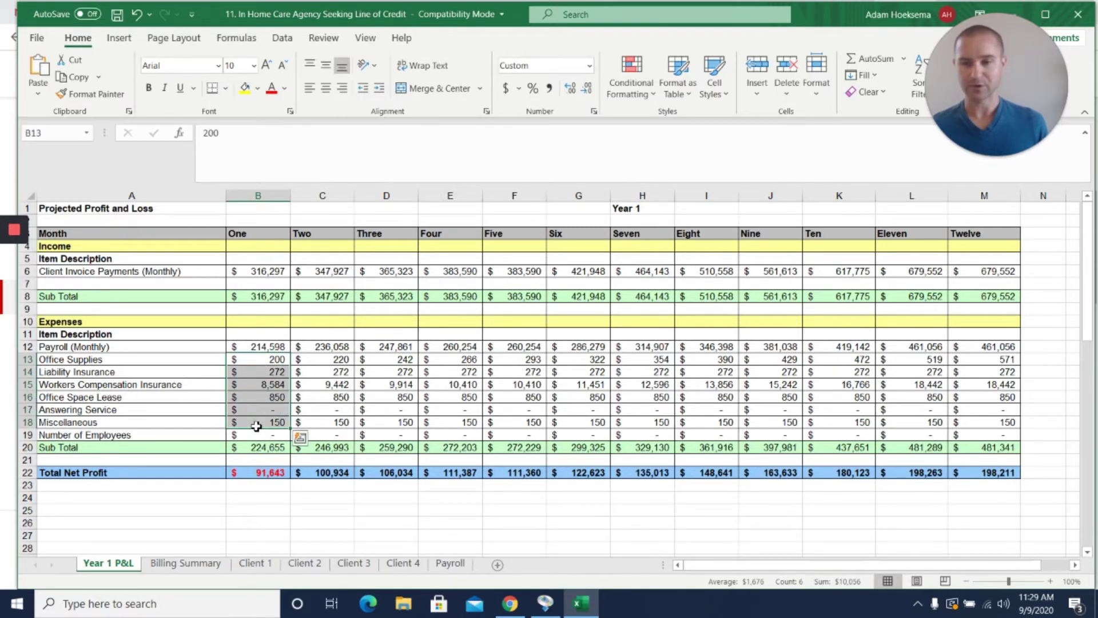
{"action": "left_click", "coordinate": [256, 388]}
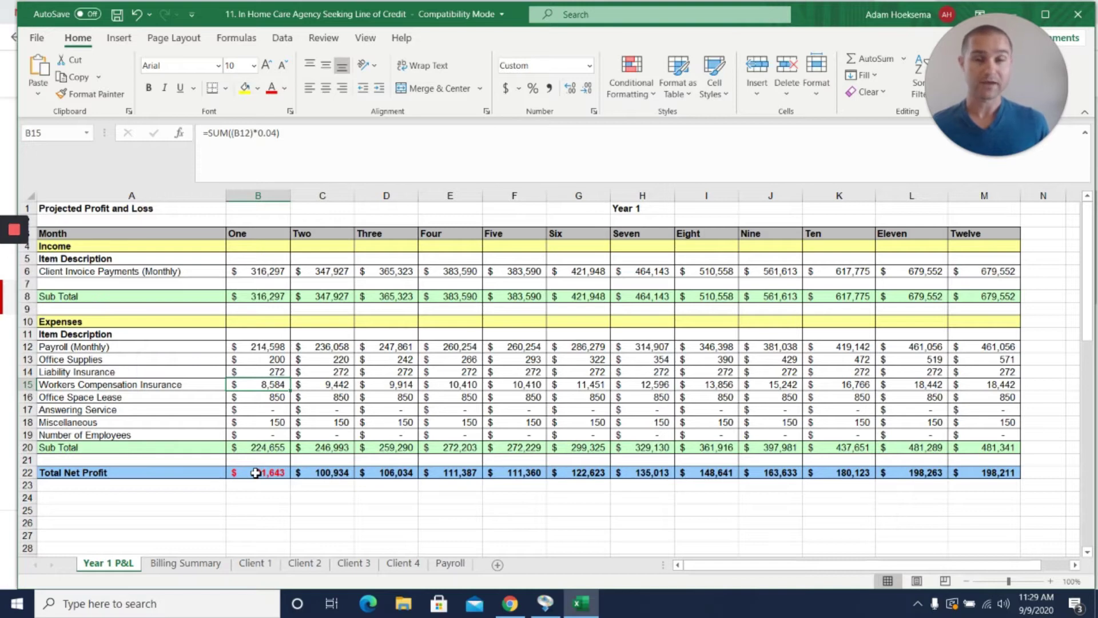
{"action": "left_click", "coordinate": [256, 473]}
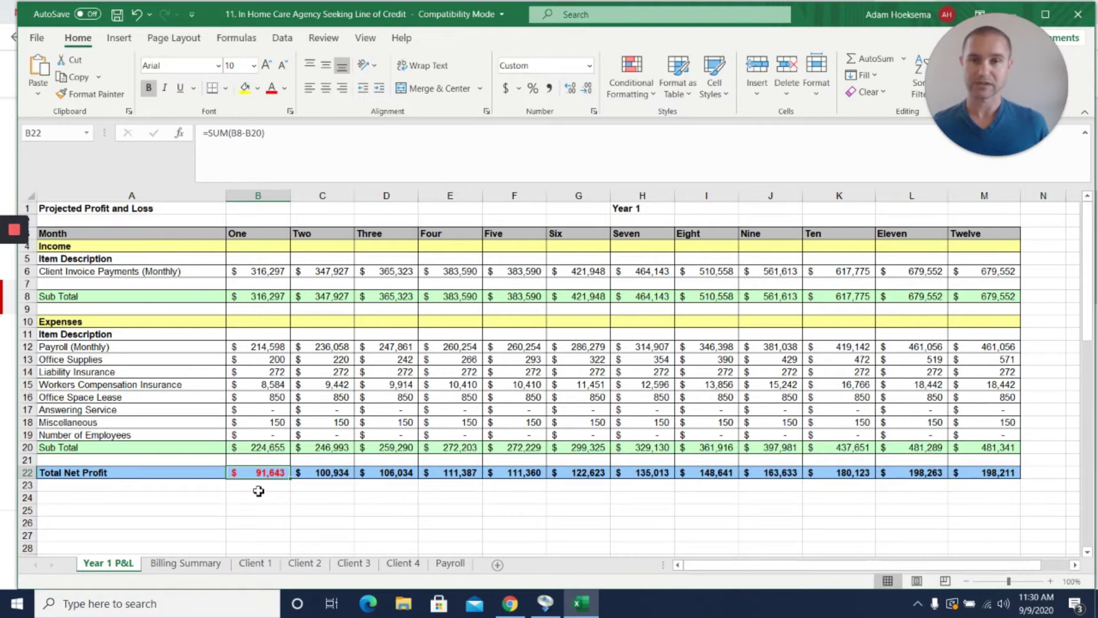
{"action": "left_click", "coordinate": [172, 564]}
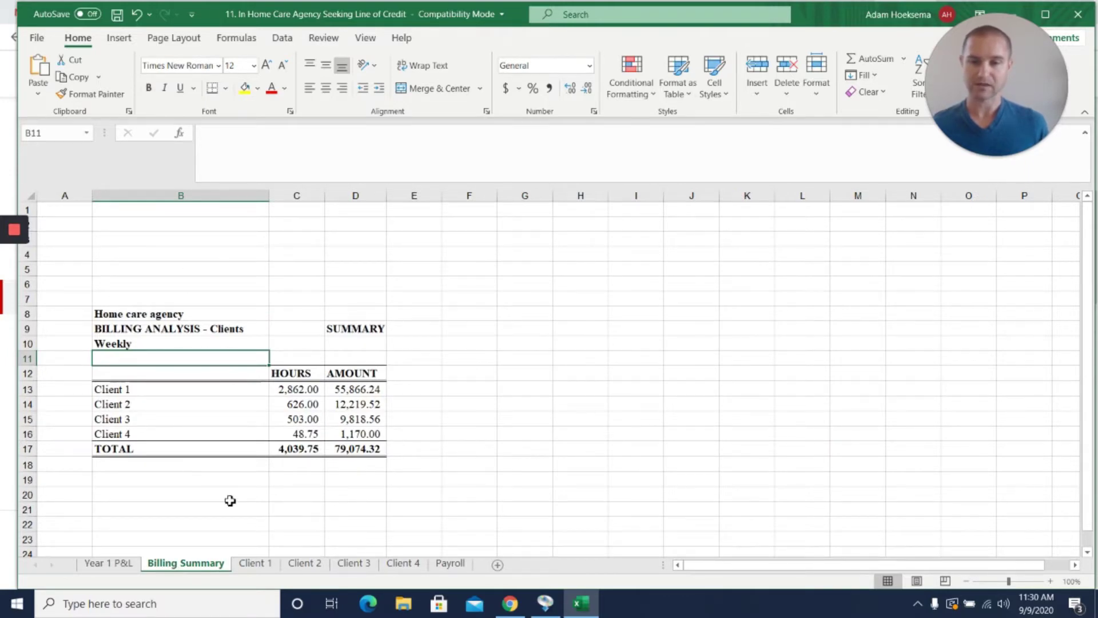
{"action": "left_click_drag", "start_coordinate": [160, 389], "coordinate": [161, 434]}
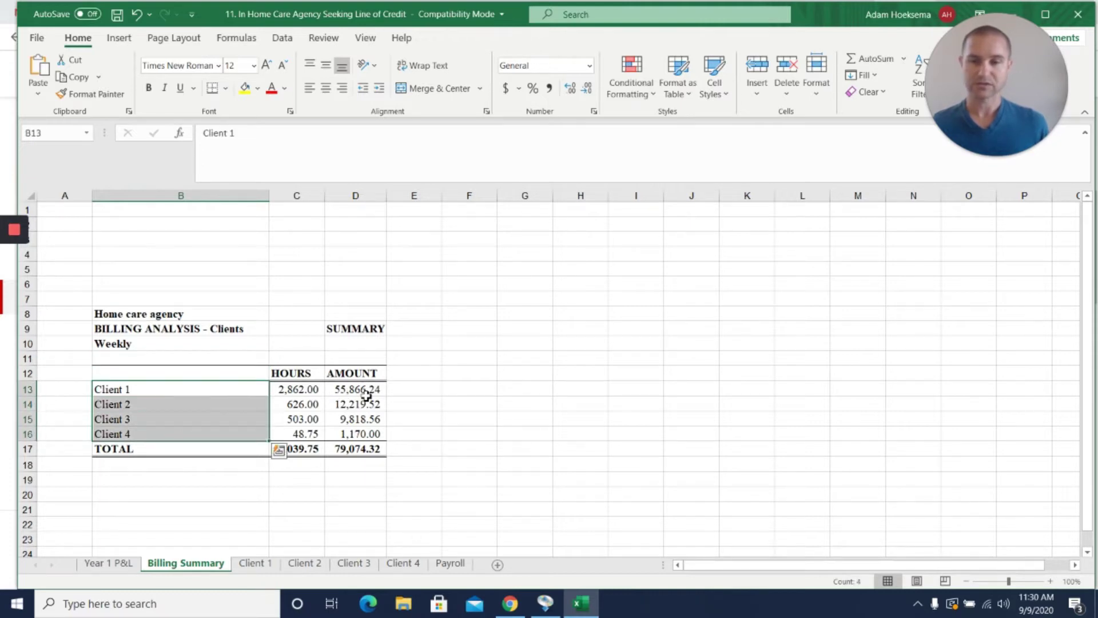
{"action": "left_click_drag", "start_coordinate": [361, 390], "coordinate": [363, 433]}
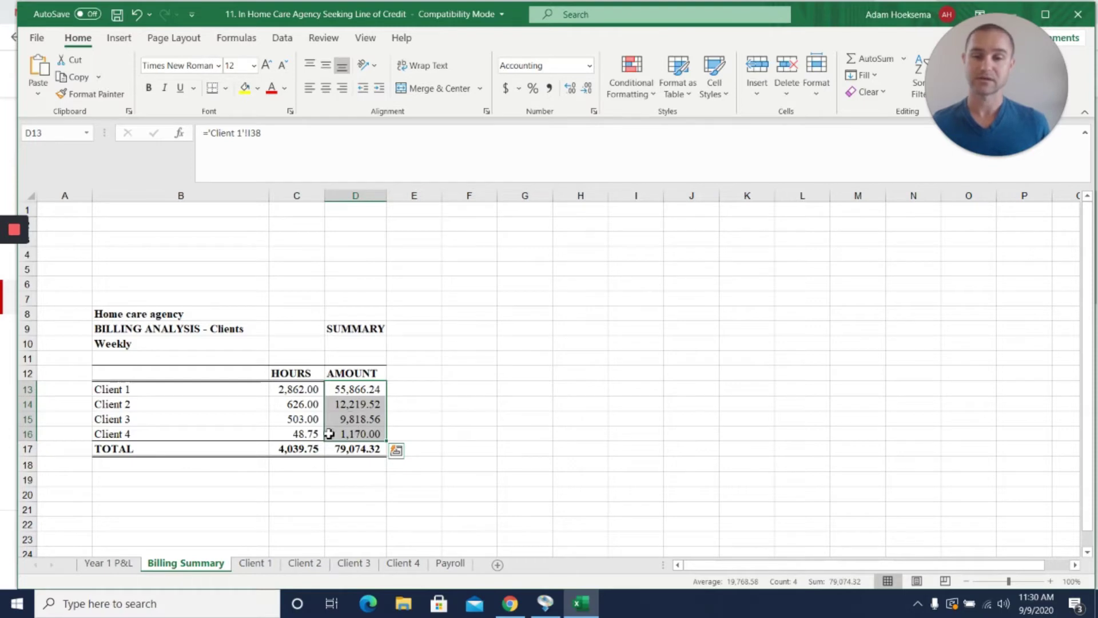
Step: Open the Client 1 billing sheet, browse its table, and select column E to total worked hours
{"action": "left_click", "coordinate": [255, 566]}
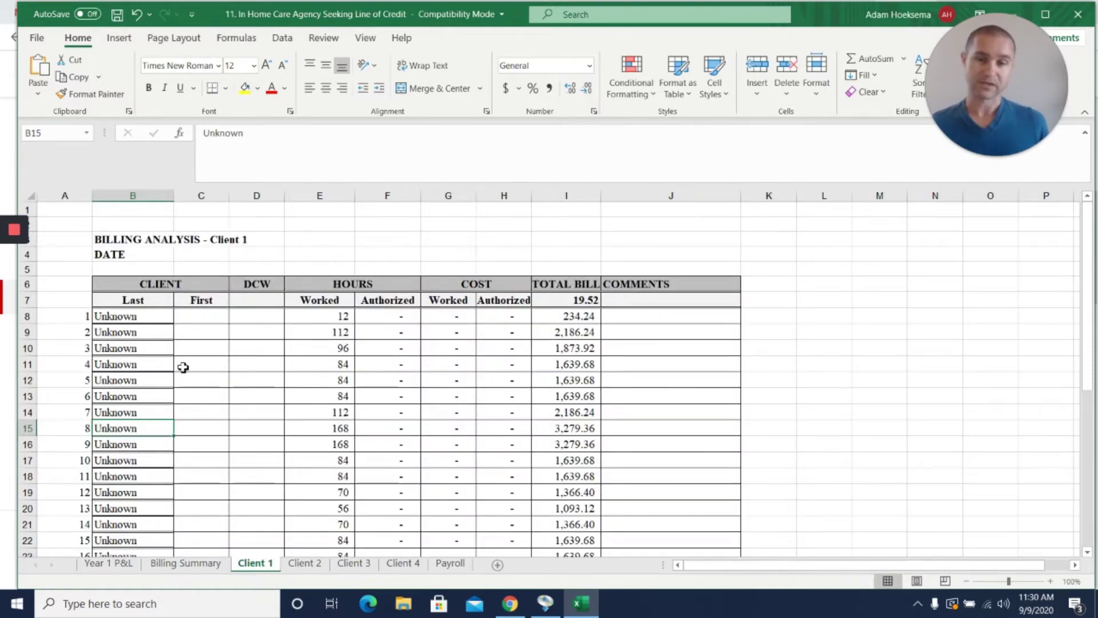
{"action": "scroll", "coordinate": [183, 368], "scroll_direction": "down", "scroll_amount": 6}
{"action": "scroll", "coordinate": [183, 368], "scroll_direction": "up", "scroll_amount": 4}
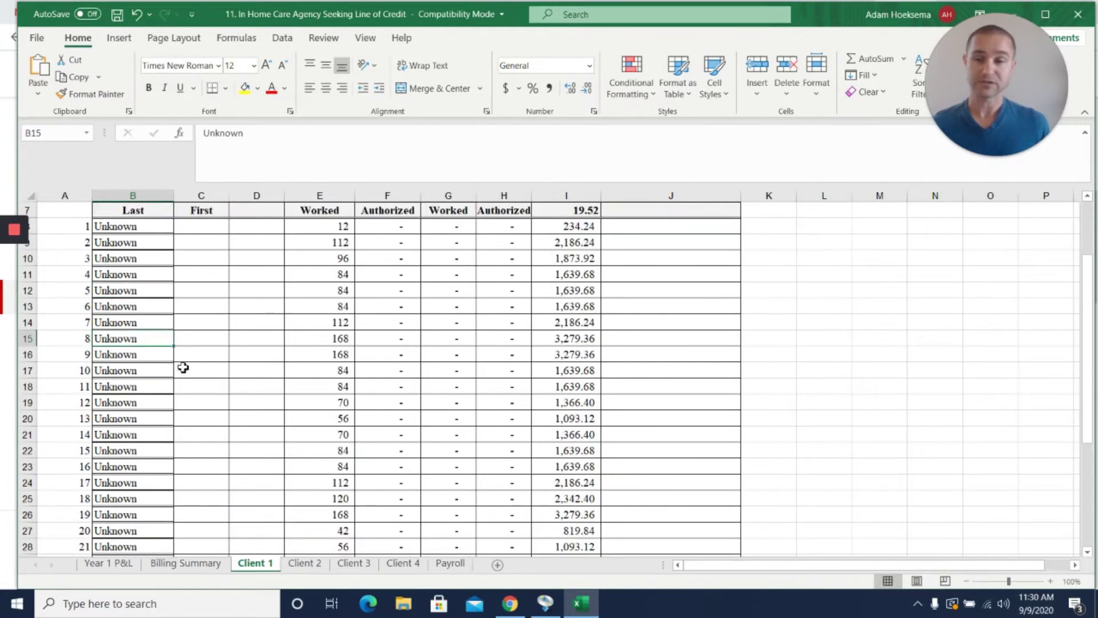
{"action": "scroll", "coordinate": [183, 368], "scroll_direction": "up", "scroll_amount": 2}
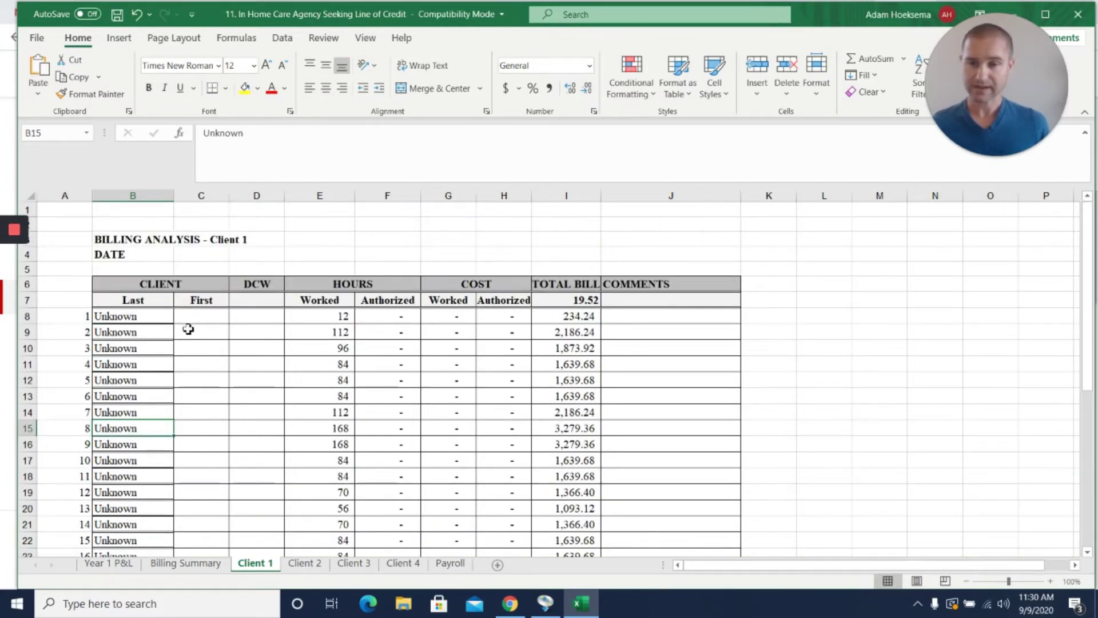
{"action": "scroll", "coordinate": [188, 329], "scroll_direction": "down", "scroll_amount": 6}
{"action": "scroll", "coordinate": [222, 440], "scroll_direction": "up", "scroll_amount": 1}
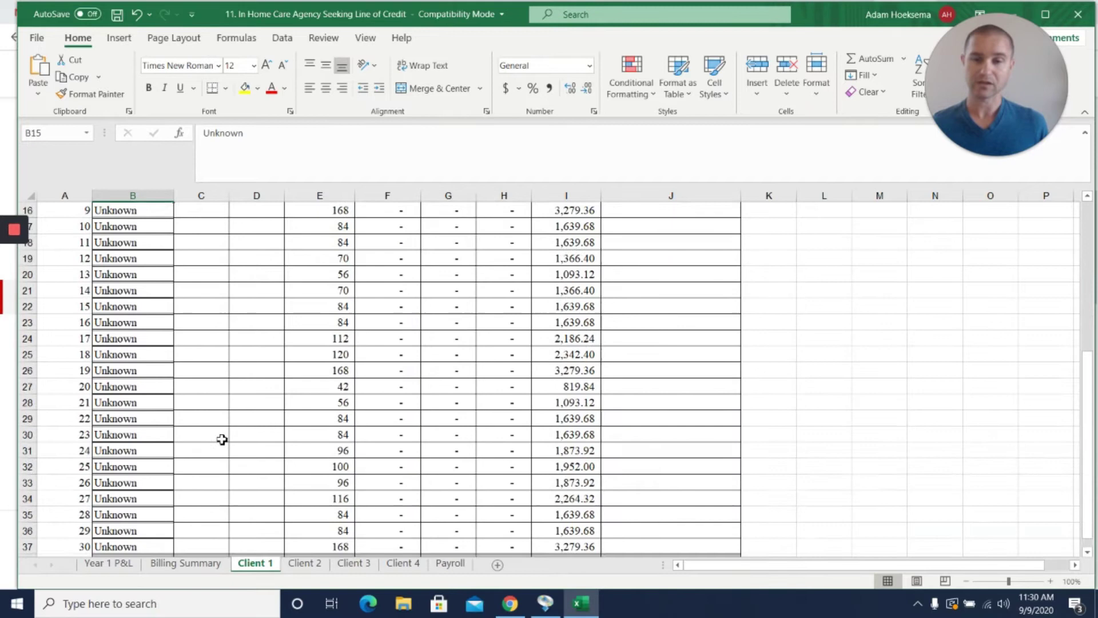
{"action": "scroll", "coordinate": [222, 440], "scroll_direction": "up", "scroll_amount": 5}
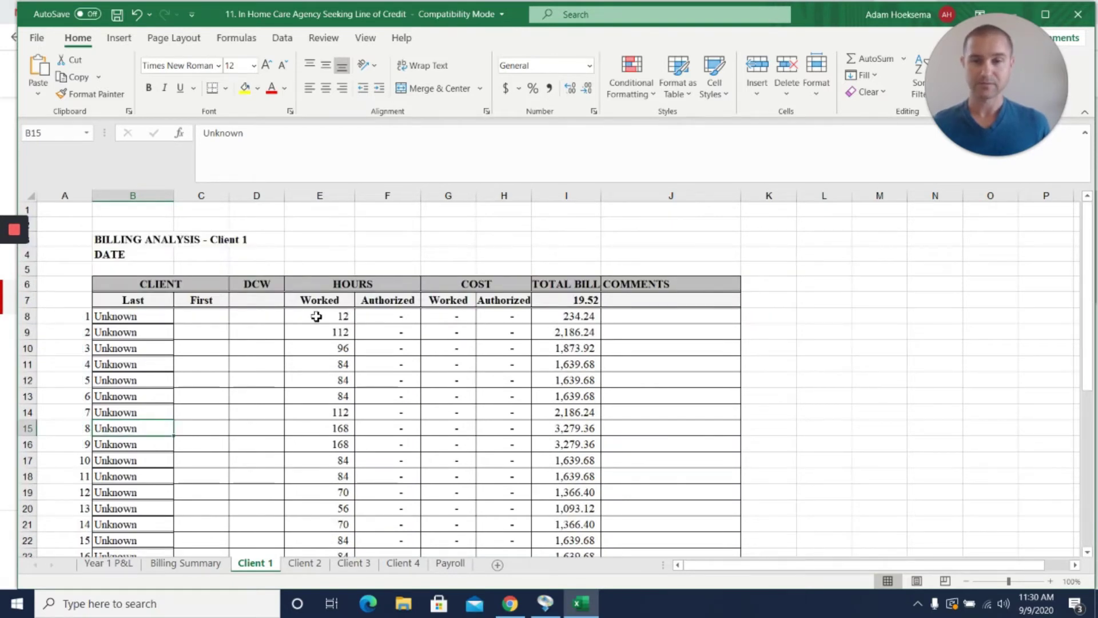
{"action": "left_click_drag", "start_coordinate": [316, 316], "coordinate": [304, 527]}
{"action": "scroll", "coordinate": [530, 474], "scroll_direction": "up", "scroll_amount": 5}
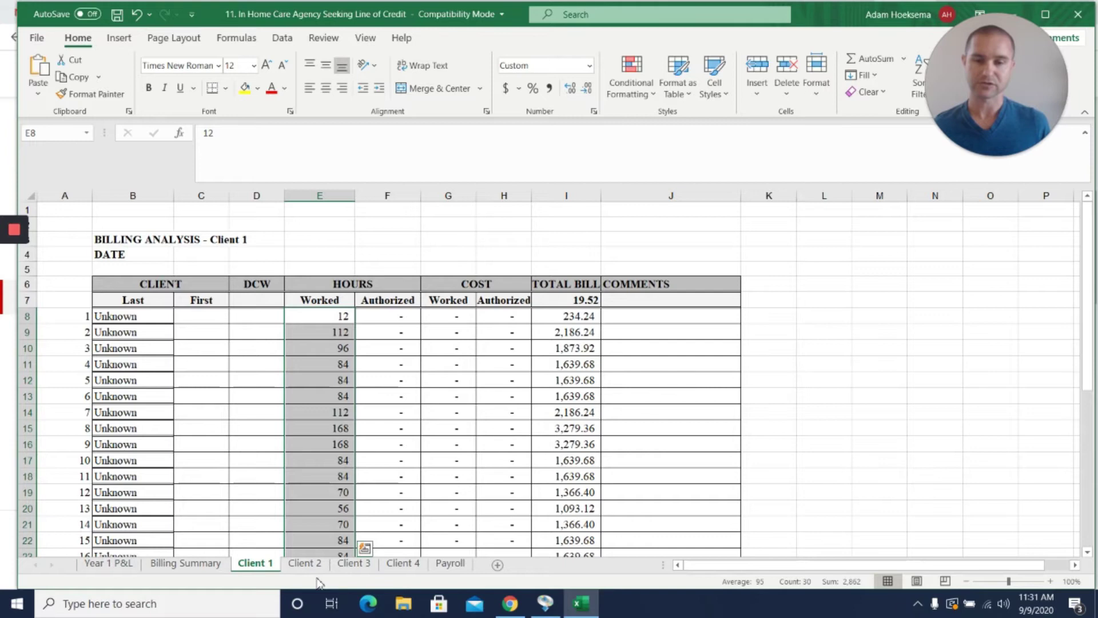
Step: Look through the Client 2, Client 3 and Client 4 billing sheets, then the Payroll sheet
{"action": "left_click", "coordinate": [304, 563]}
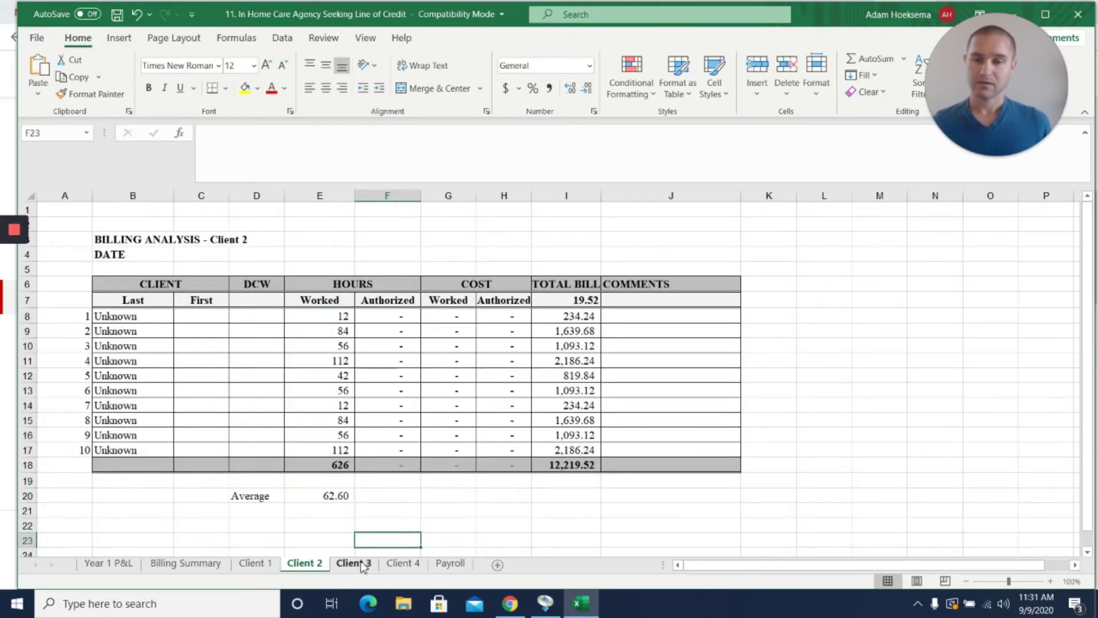
{"action": "left_click", "coordinate": [361, 564]}
{"action": "left_click", "coordinate": [394, 565]}
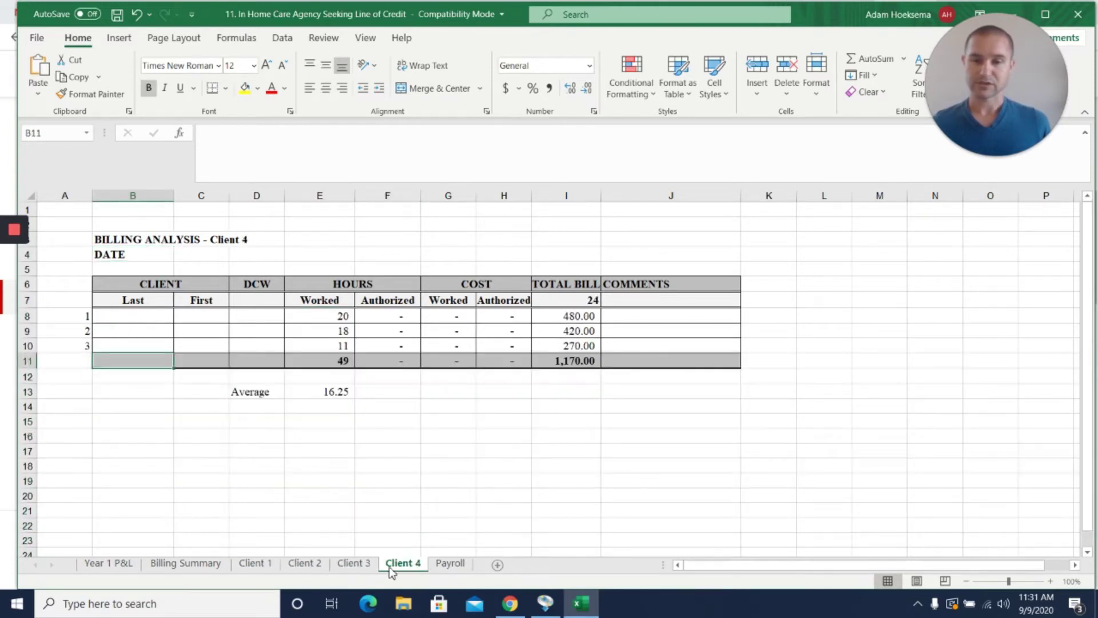
{"action": "left_click", "coordinate": [451, 564]}
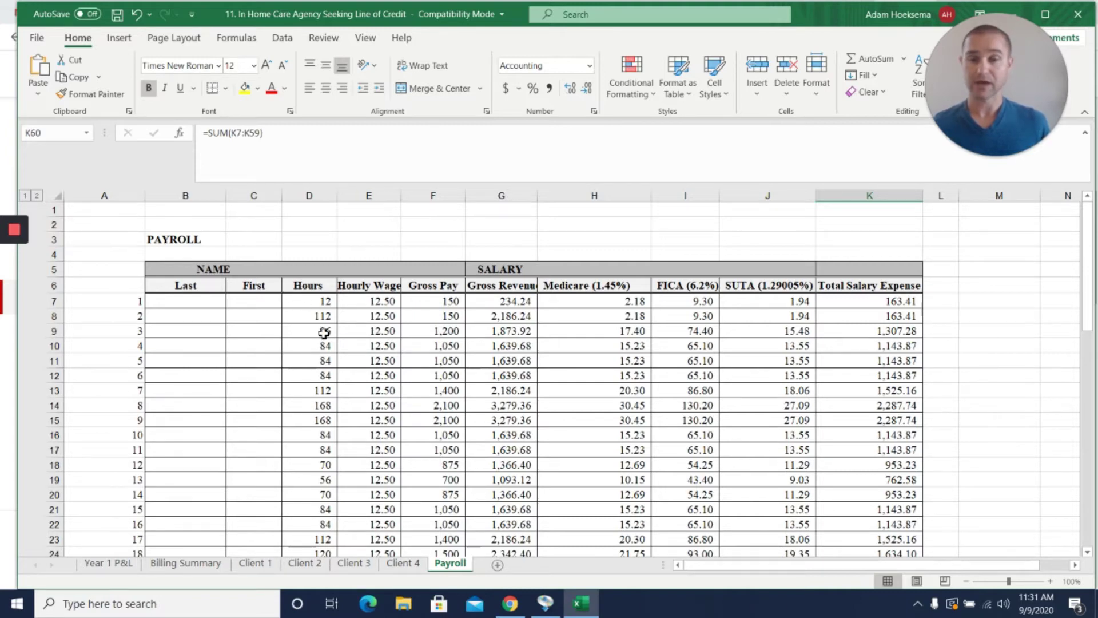
Step: Review the Payroll sheet's hours, wage and salary totals, then return to Year 1 P&L
{"action": "scroll", "coordinate": [658, 337], "scroll_direction": "down", "scroll_amount": 10}
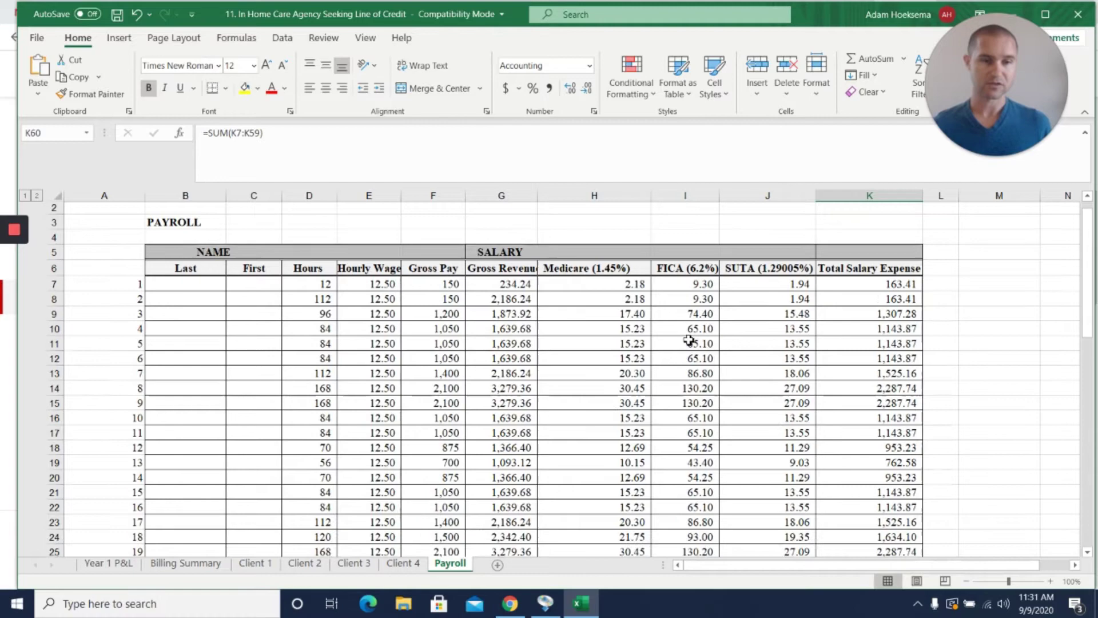
{"action": "scroll", "coordinate": [670, 350], "scroll_direction": "down", "scroll_amount": 7}
{"action": "scroll", "coordinate": [743, 356], "scroll_direction": "up", "scroll_amount": 1}
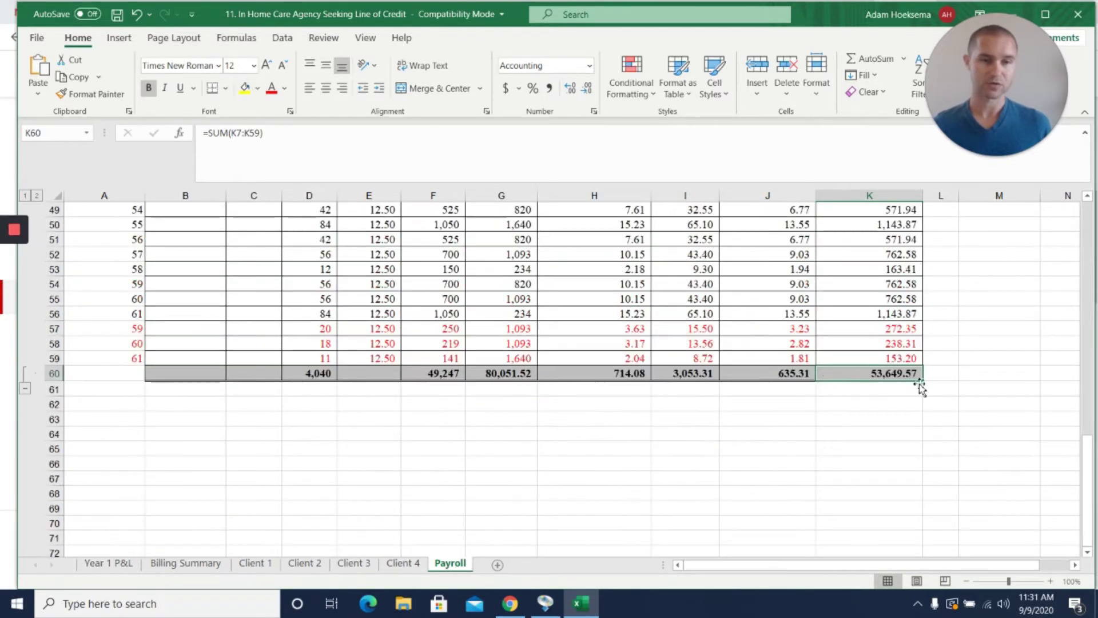
{"action": "scroll", "coordinate": [751, 444], "scroll_direction": "up", "scroll_amount": 16}
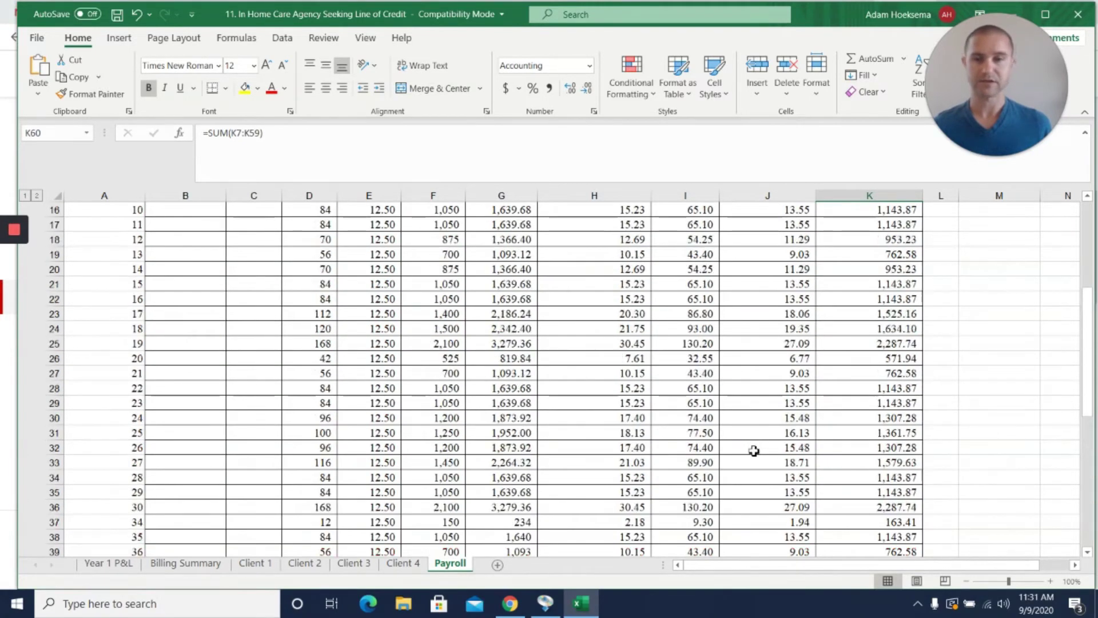
{"action": "left_click", "coordinate": [91, 554]}
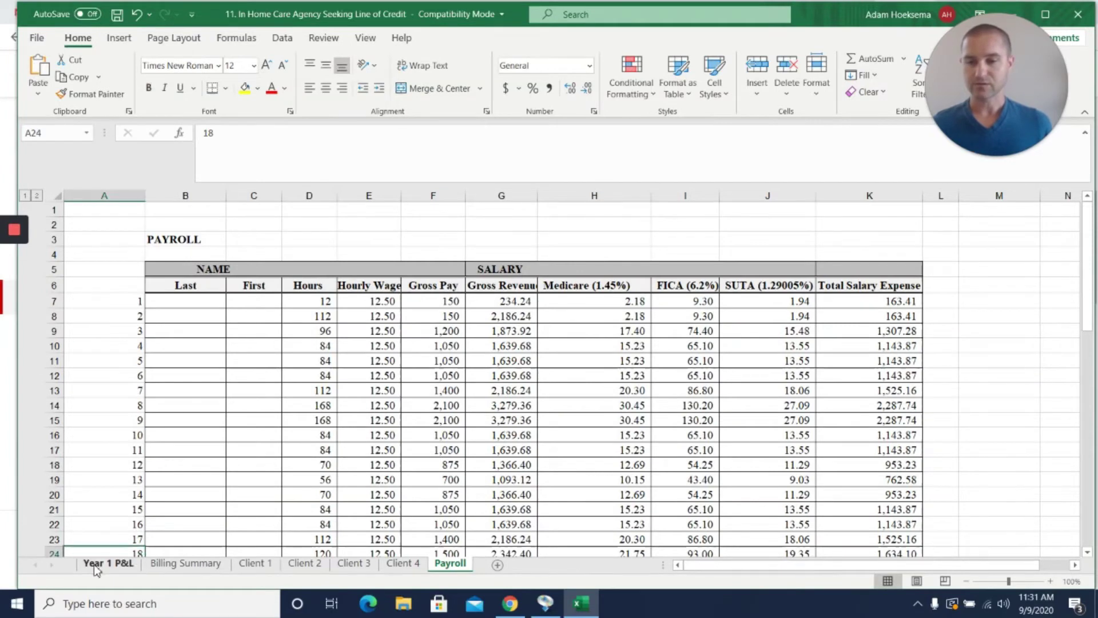
{"action": "left_click", "coordinate": [102, 563]}
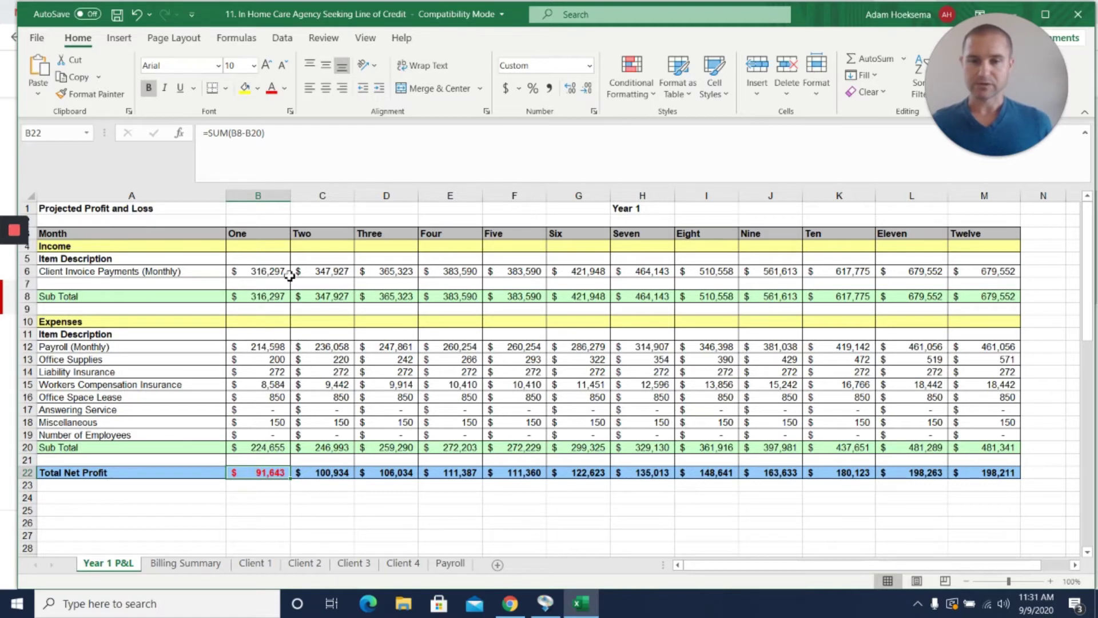
{"action": "left_click", "coordinate": [322, 273]}
{"action": "double_click", "coordinate": [322, 272]}
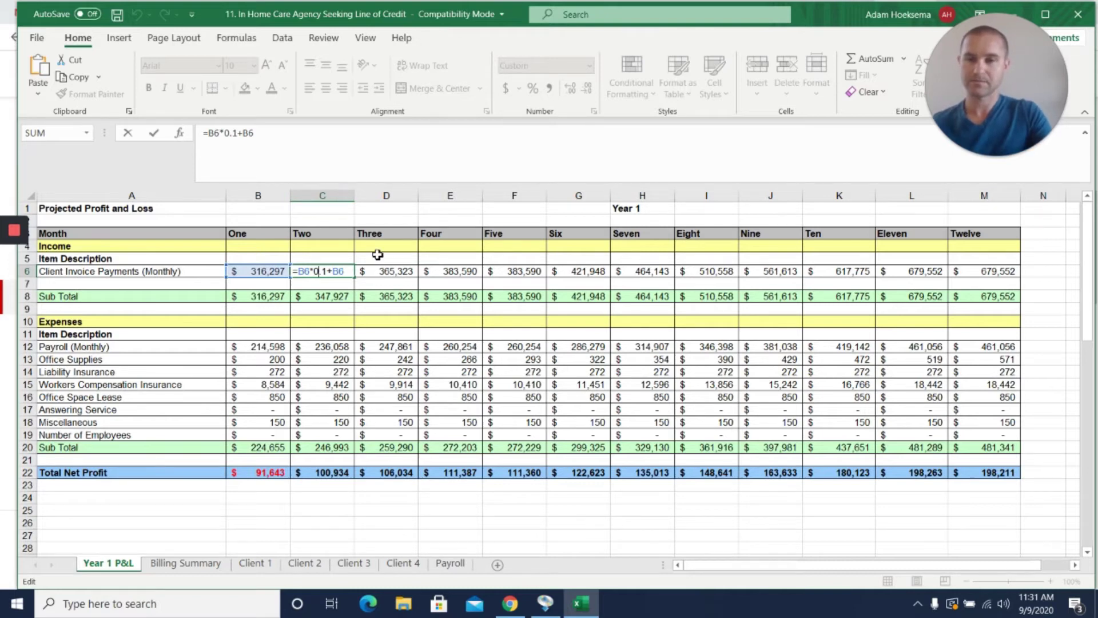
{"action": "key", "text": "Return"}
{"action": "key", "text": "Up"}
{"action": "key", "text": "Right"}
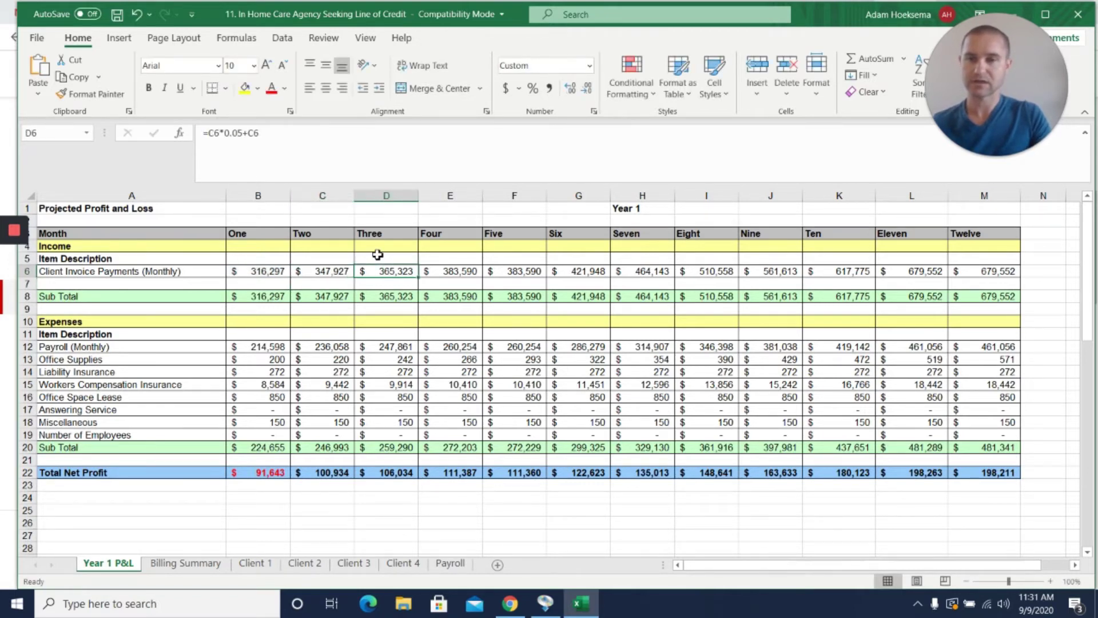
{"action": "key", "text": "Right"}
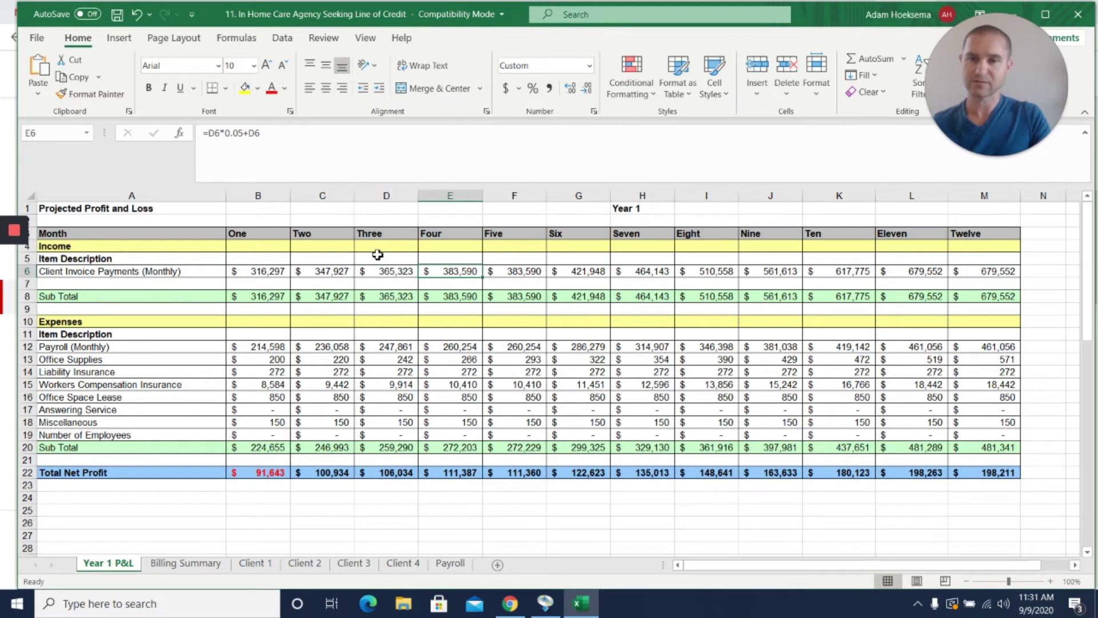
{"action": "key", "text": "Right"}
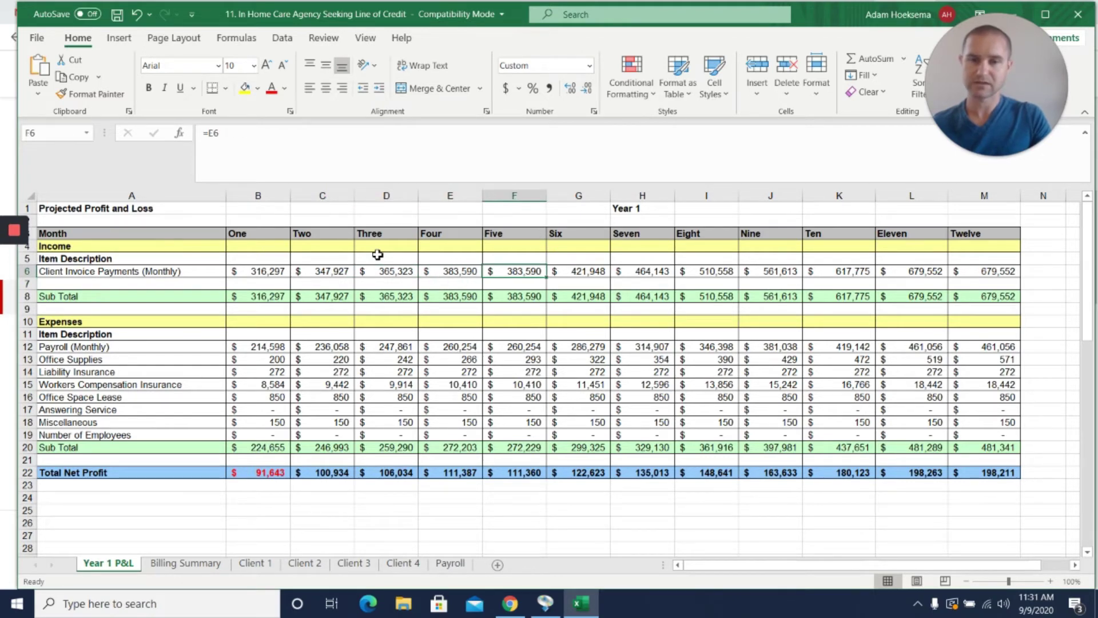
{"action": "key", "text": "Right"}
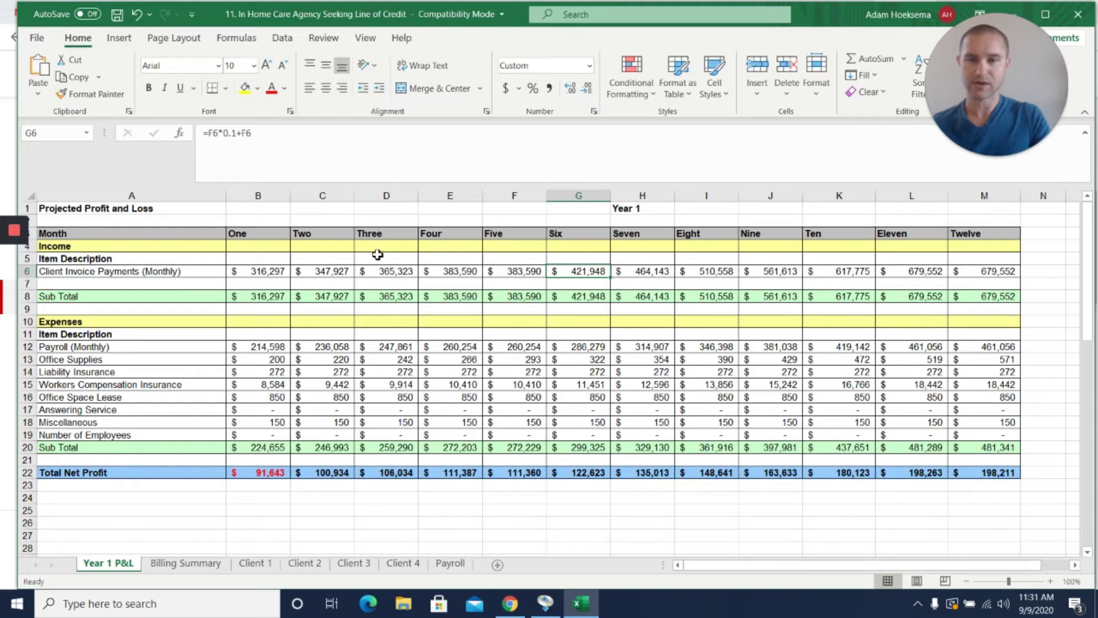
{"action": "key", "text": "Right"}
{"action": "key", "text": "Right"}
{"action": "key", "text": "Right"}
{"action": "key", "text": "Right"}
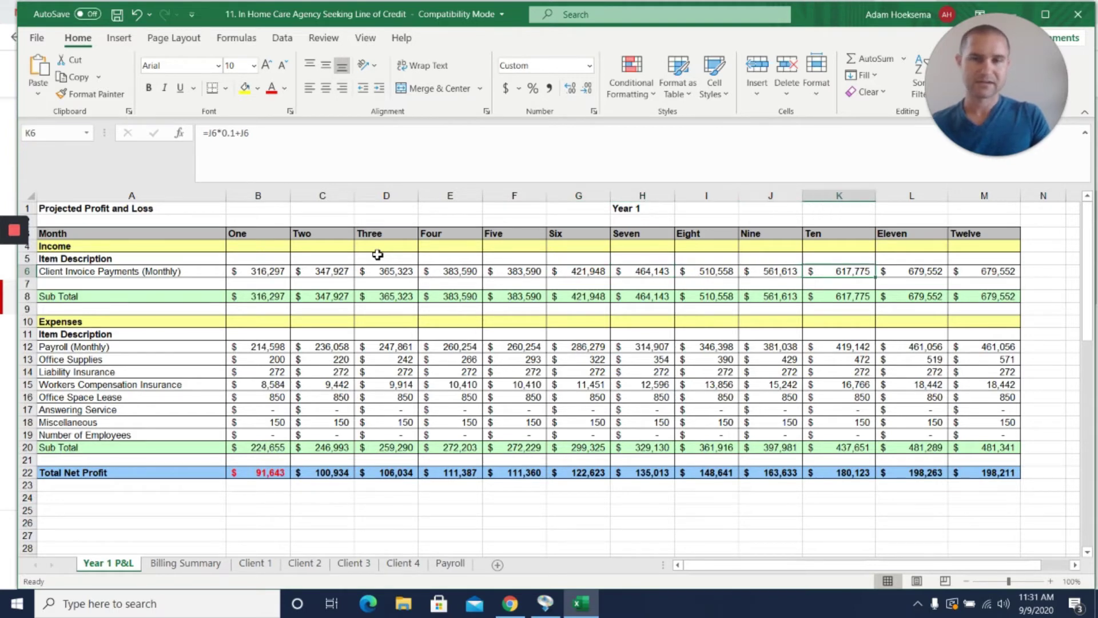
{"action": "key", "text": "Right"}
{"action": "key", "text": "Right"}
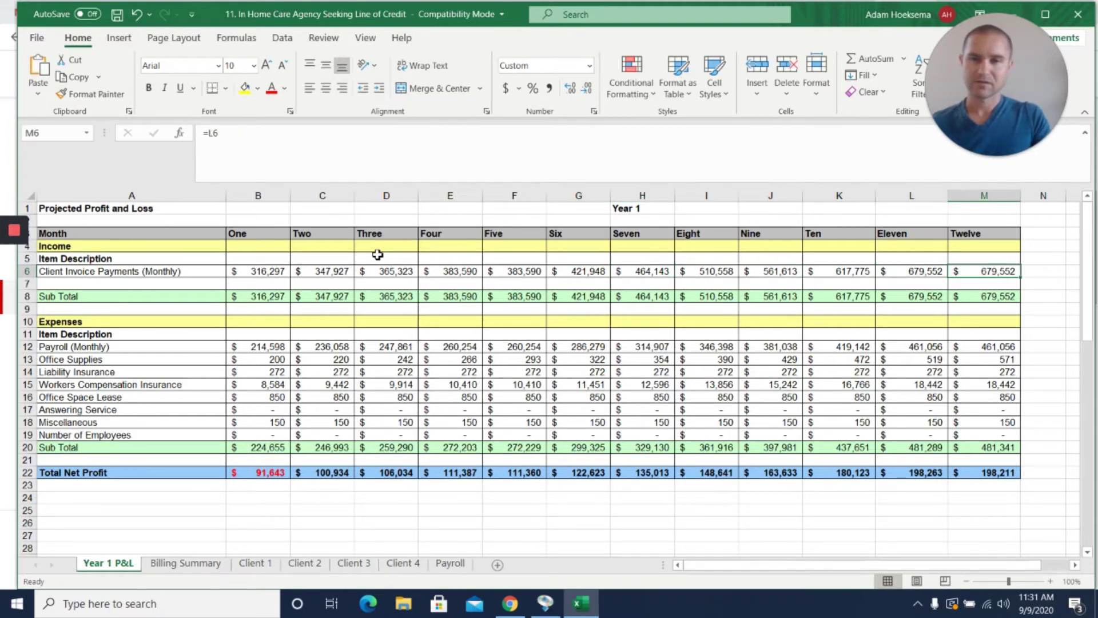
{"action": "key", "text": "Left"}
{"action": "key", "text": "Left"}
{"action": "key", "text": "Left"}
{"action": "key", "text": "Left"}
{"action": "key", "text": "Left"}
{"action": "key", "text": "Left"}
{"action": "key", "text": "Left"}
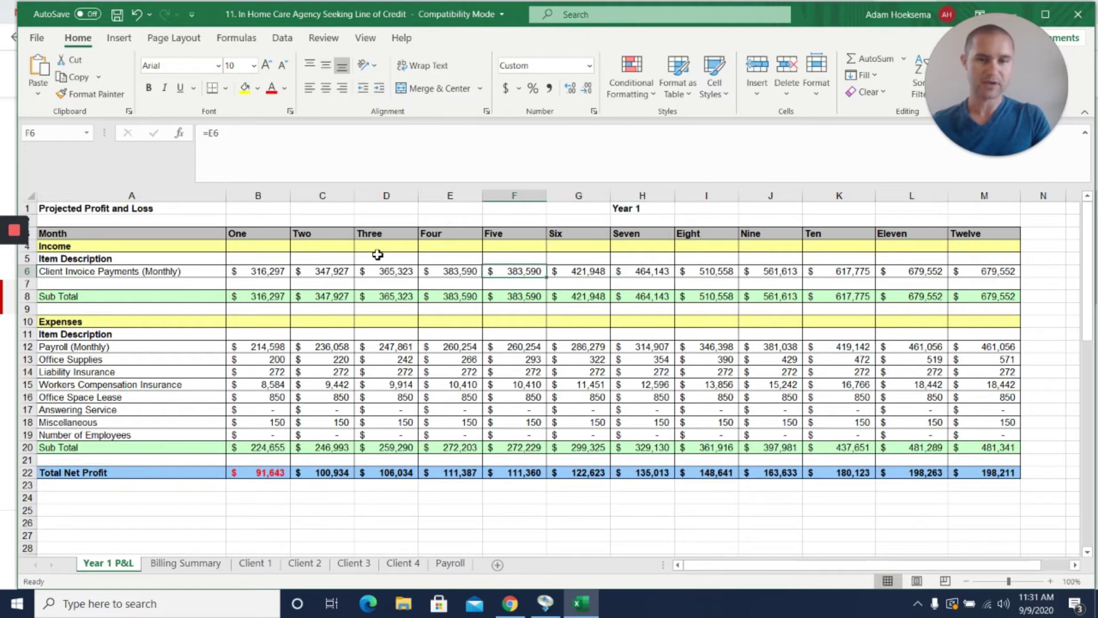
{"action": "key", "text": "Left"}
{"action": "key", "text": "Left"}
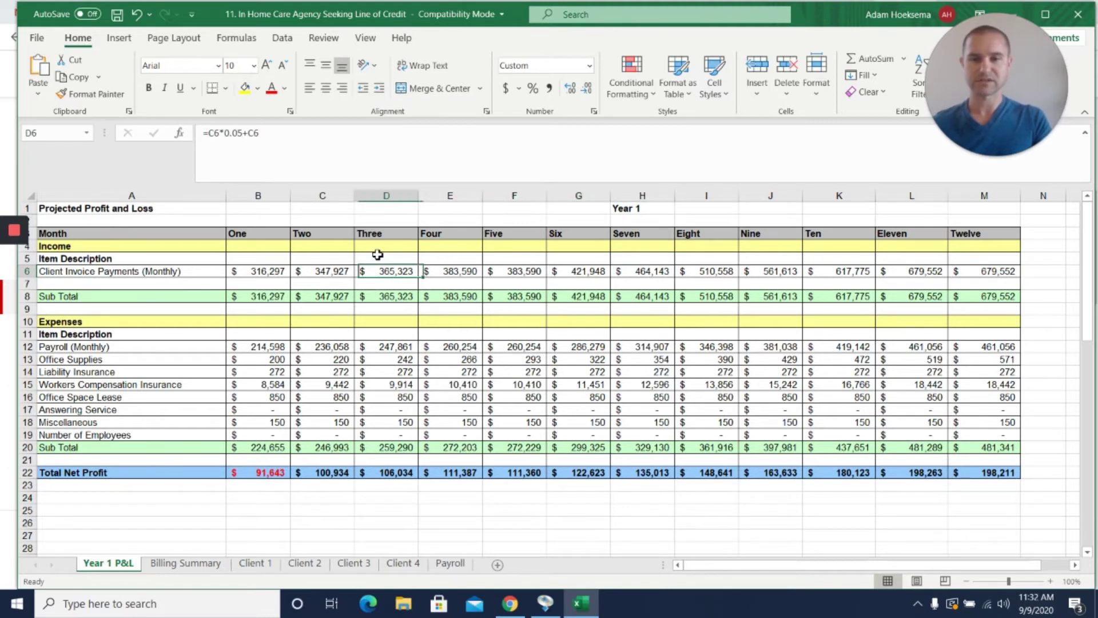
{"action": "key", "text": "Right"}
{"action": "key", "text": "Right"}
{"action": "key", "text": "Right"}
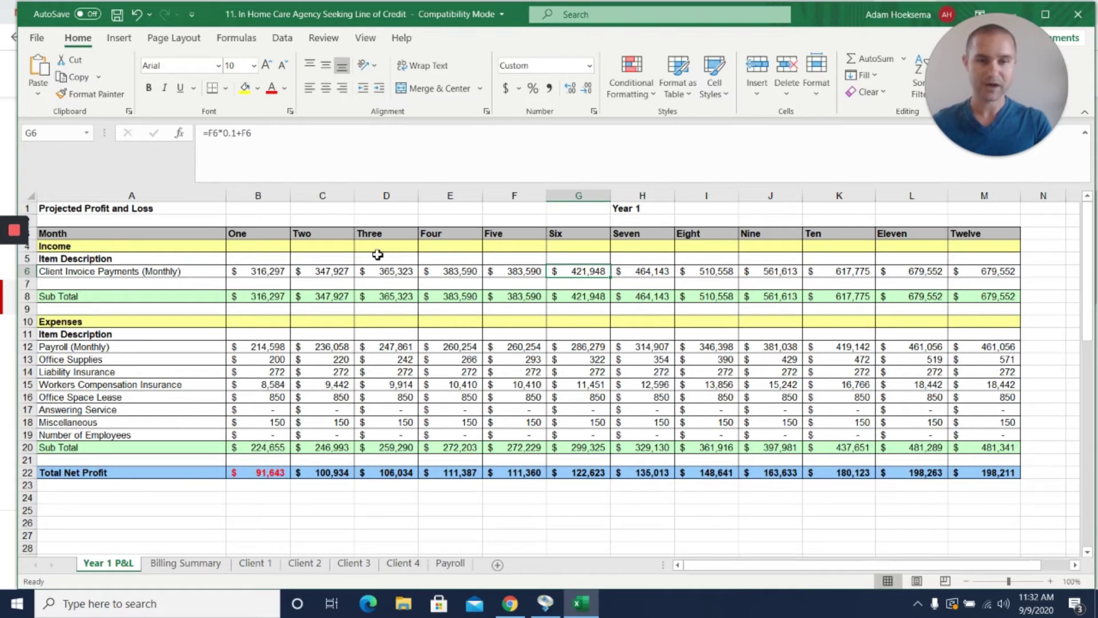
{"action": "key", "text": "Left"}
{"action": "key", "text": "Left"}
{"action": "key", "text": "Left"}
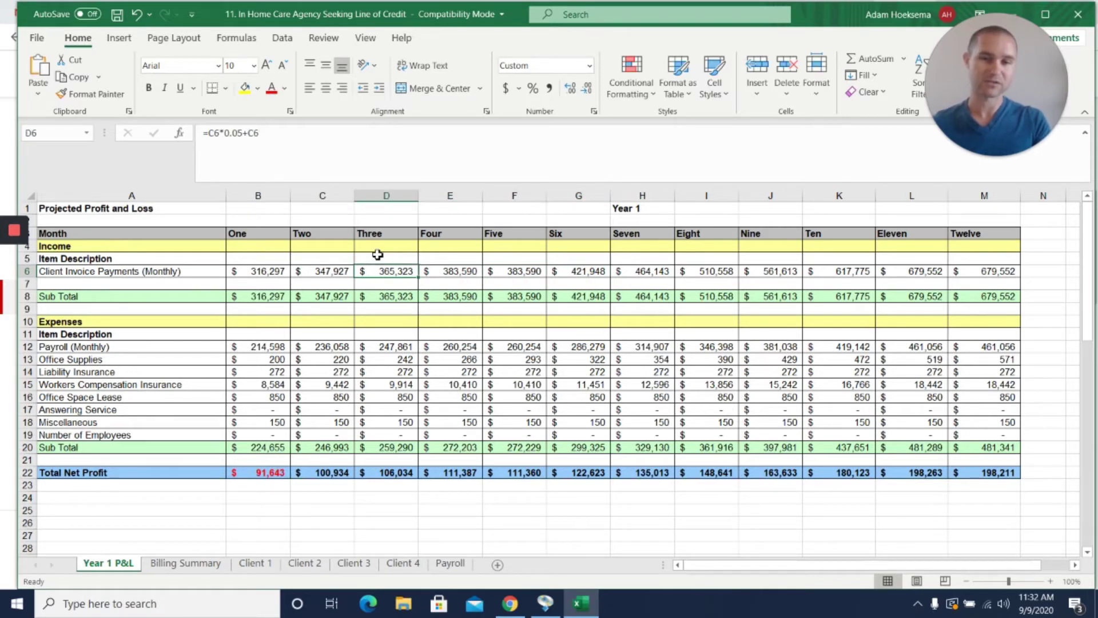
{"action": "key", "text": "Right"}
{"action": "key", "text": "Right"}
{"action": "key", "text": "Right"}
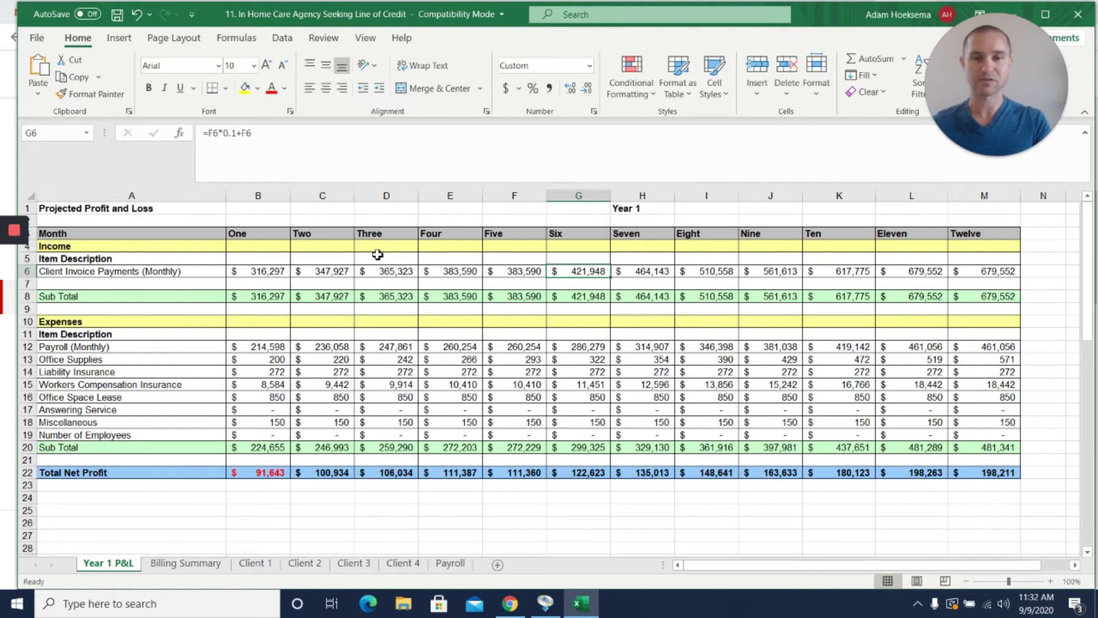
{"action": "key", "text": "Right"}
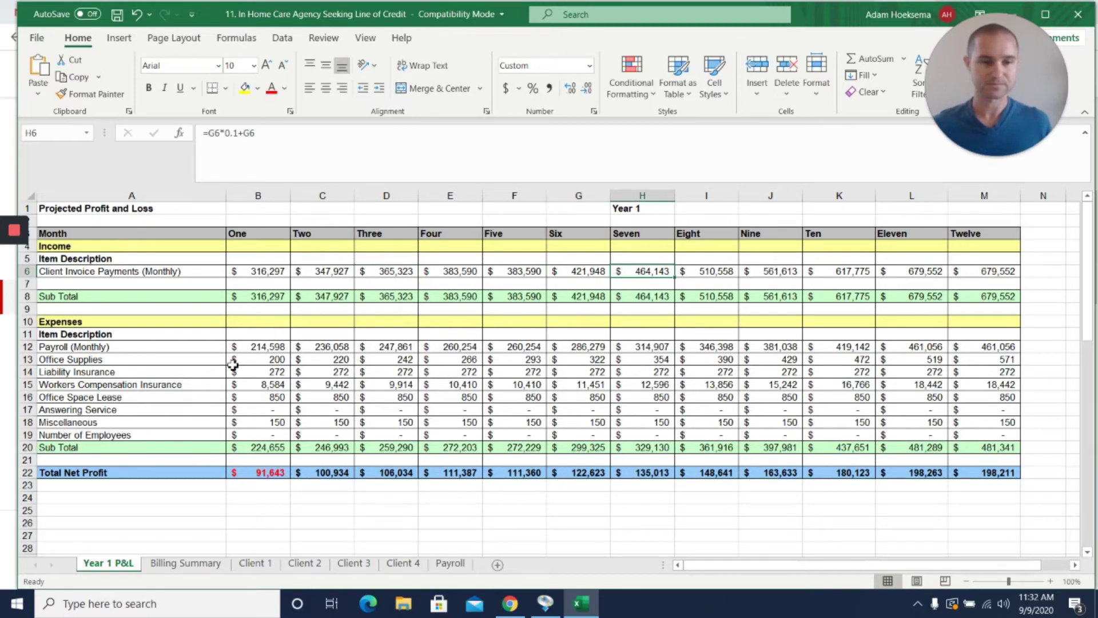
Step: Scroll down to Sales Projections and select B39:B42 to total the clients' baseline sales
{"action": "scroll", "coordinate": [265, 371], "scroll_direction": "down", "scroll_amount": 4}
{"action": "scroll", "coordinate": [265, 371], "scroll_direction": "down", "scroll_amount": 4}
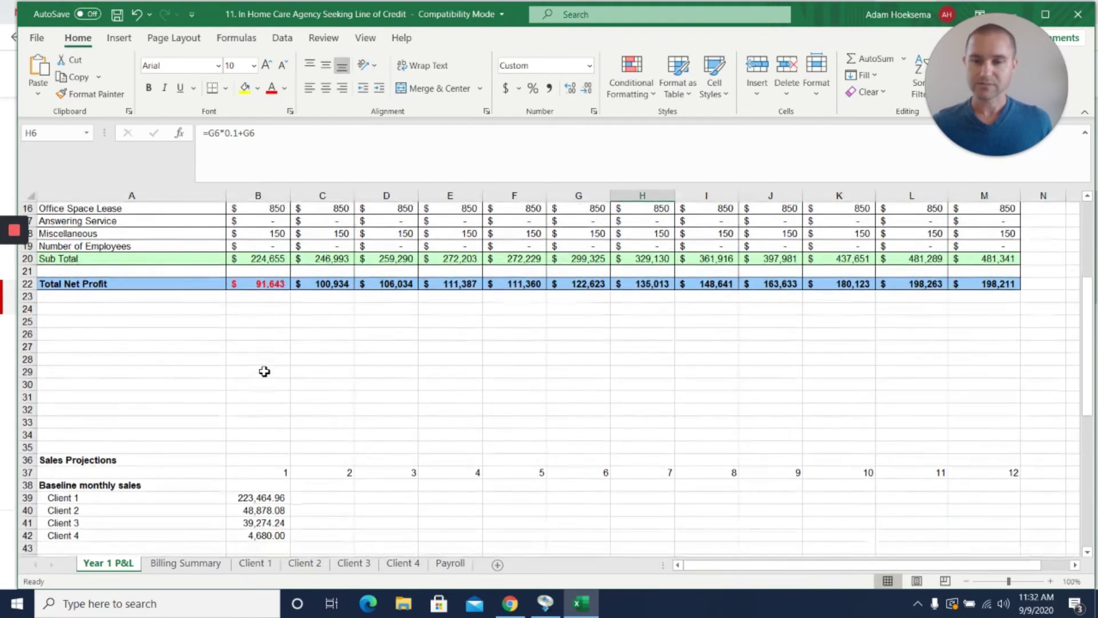
{"action": "scroll", "coordinate": [264, 371], "scroll_direction": "down", "scroll_amount": 2}
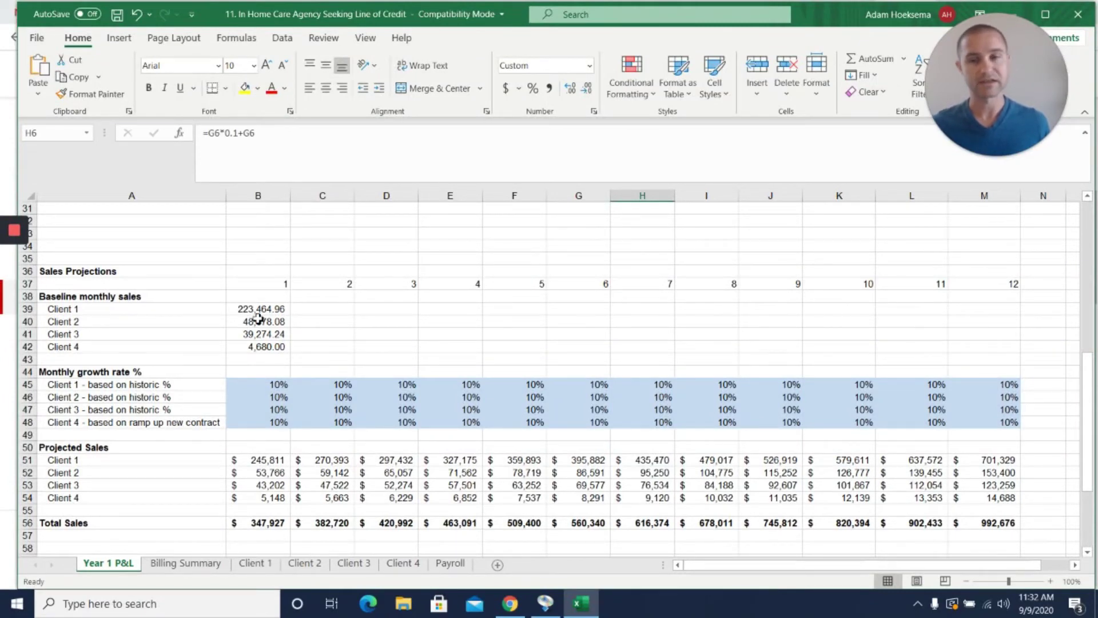
{"action": "scroll", "coordinate": [259, 319], "scroll_direction": "down", "scroll_amount": 1}
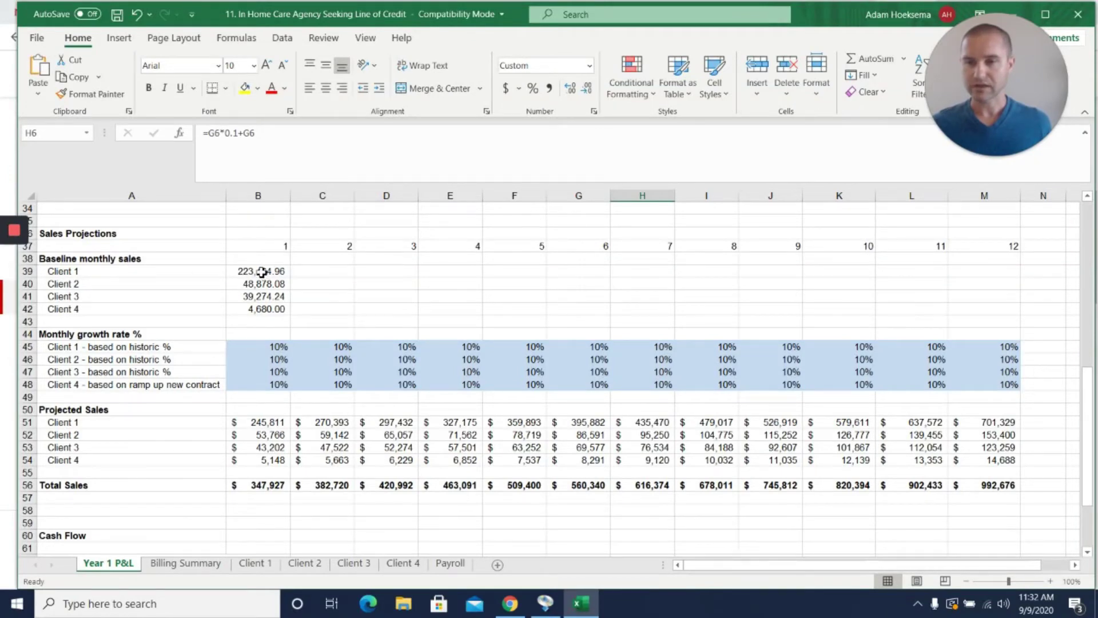
{"action": "left_click_drag", "start_coordinate": [262, 272], "coordinate": [252, 309]}
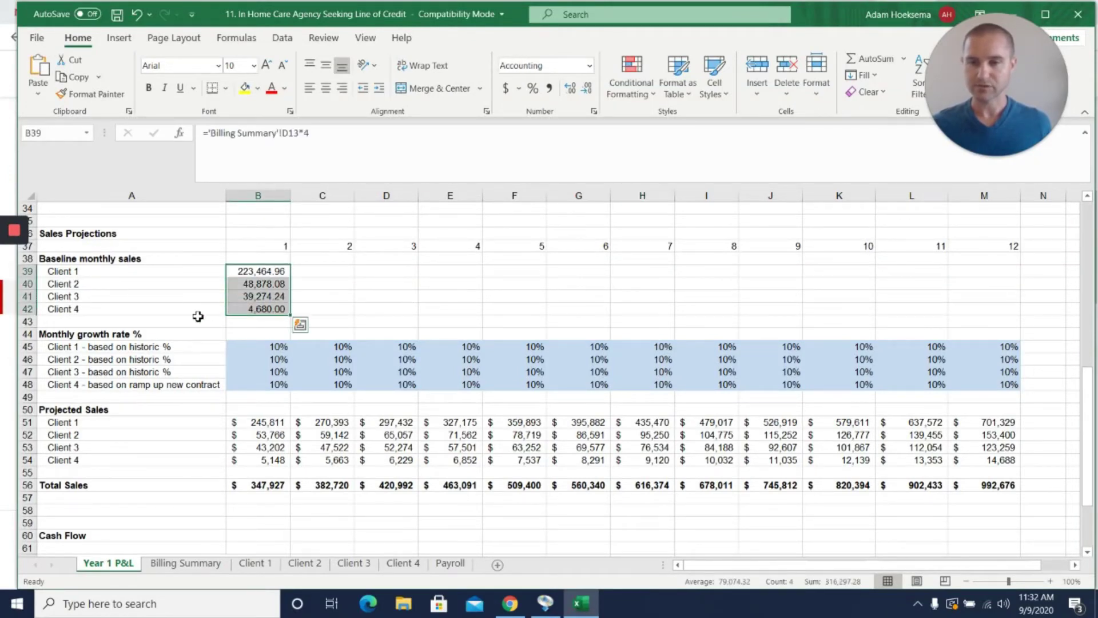
Step: Inspect the 10% monthly growth rates for Clients 1–4 in B45:M48
{"action": "left_click", "coordinate": [252, 349]}
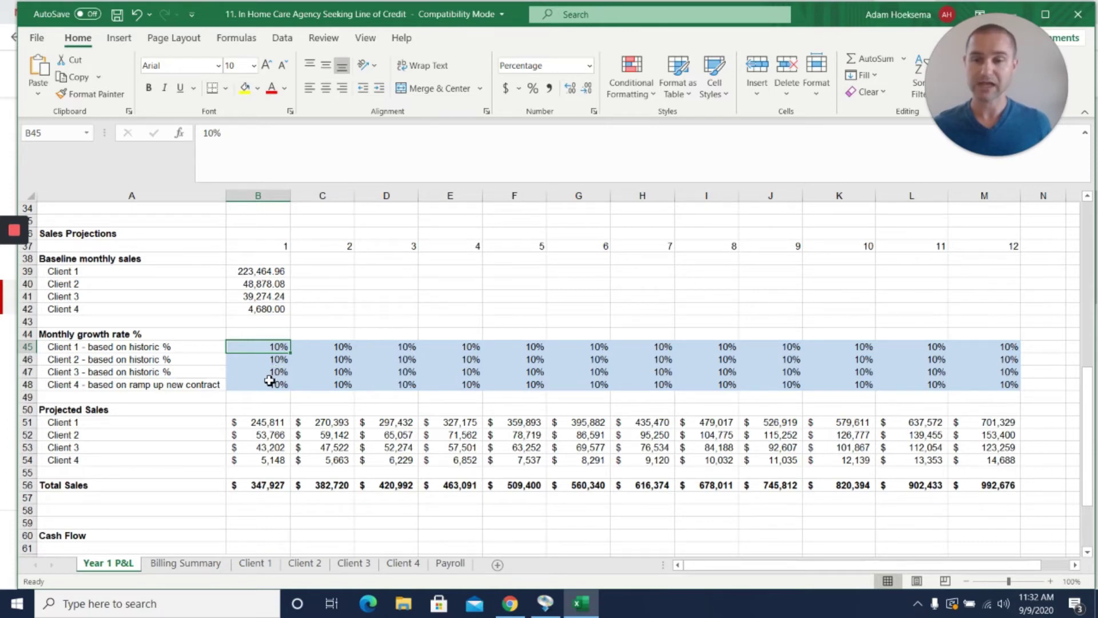
{"action": "left_click", "coordinate": [61, 385], "text": "ctrl"}
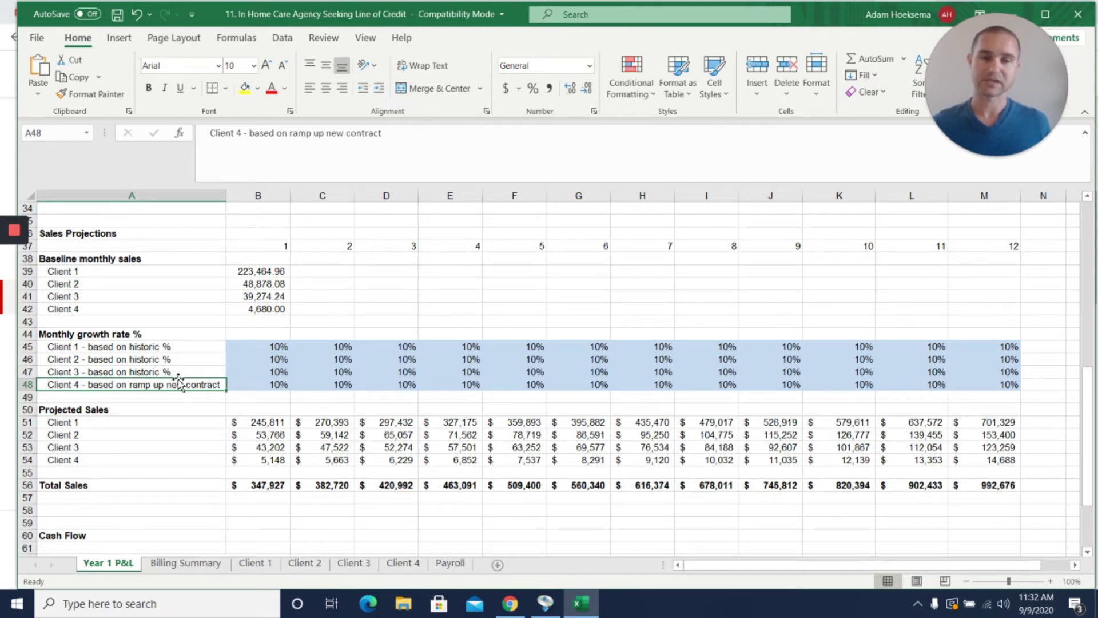
{"action": "left_click_drag", "start_coordinate": [277, 347], "coordinate": [400, 373]}
{"action": "left_click", "coordinate": [333, 373]}
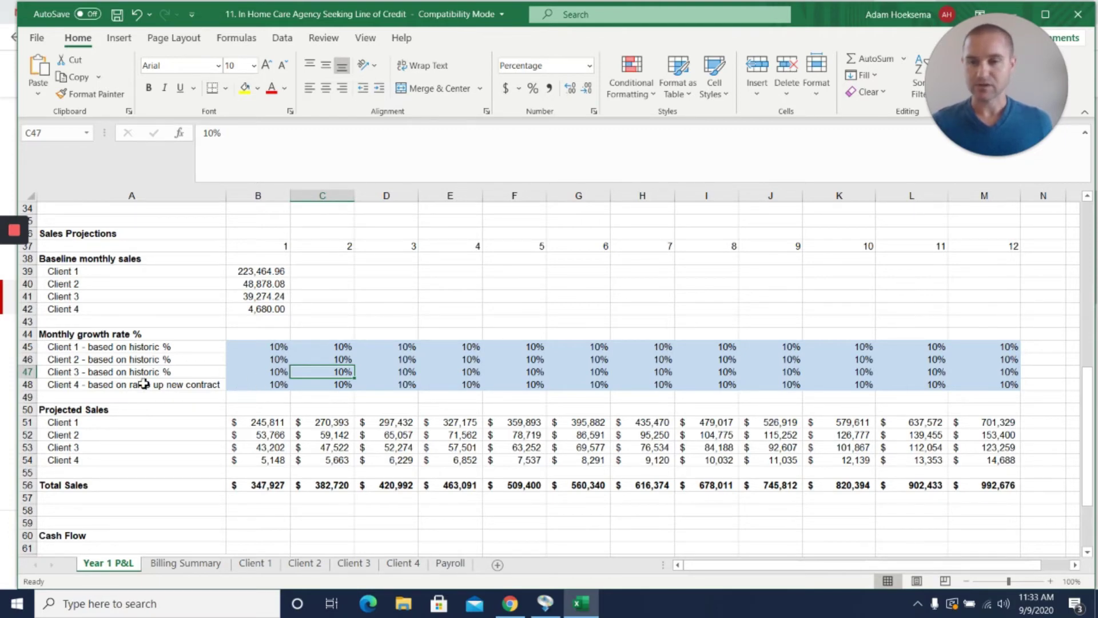
Step: Enter 2% in B45 and fill it over B45:M47, leaving Client 4 at 10%
{"action": "left_click", "coordinate": [268, 348]}
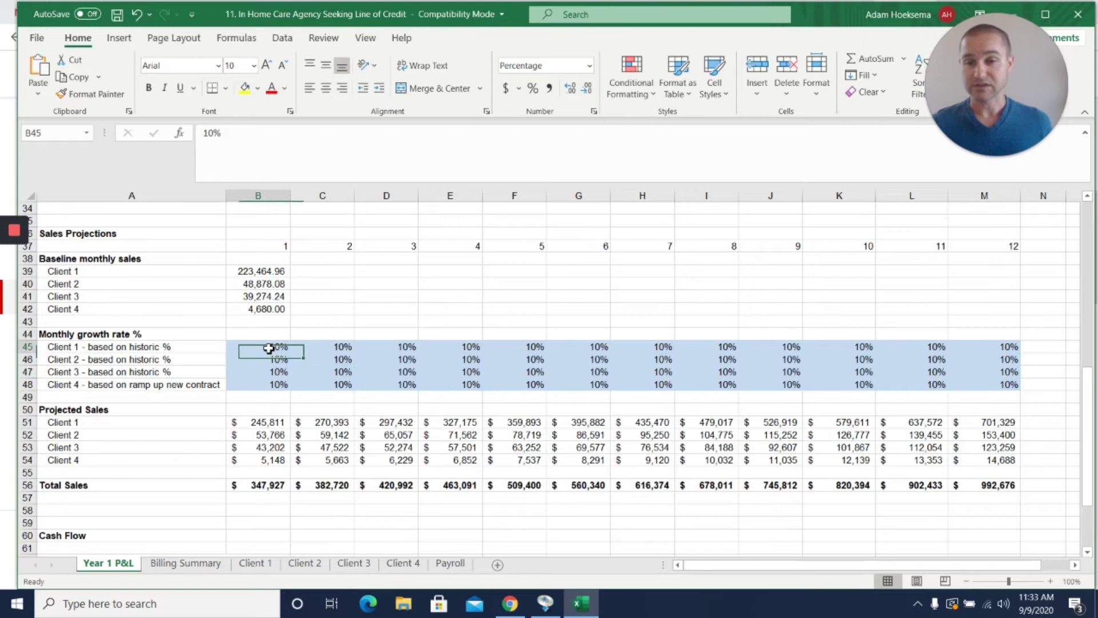
{"action": "type", "text": "5"}
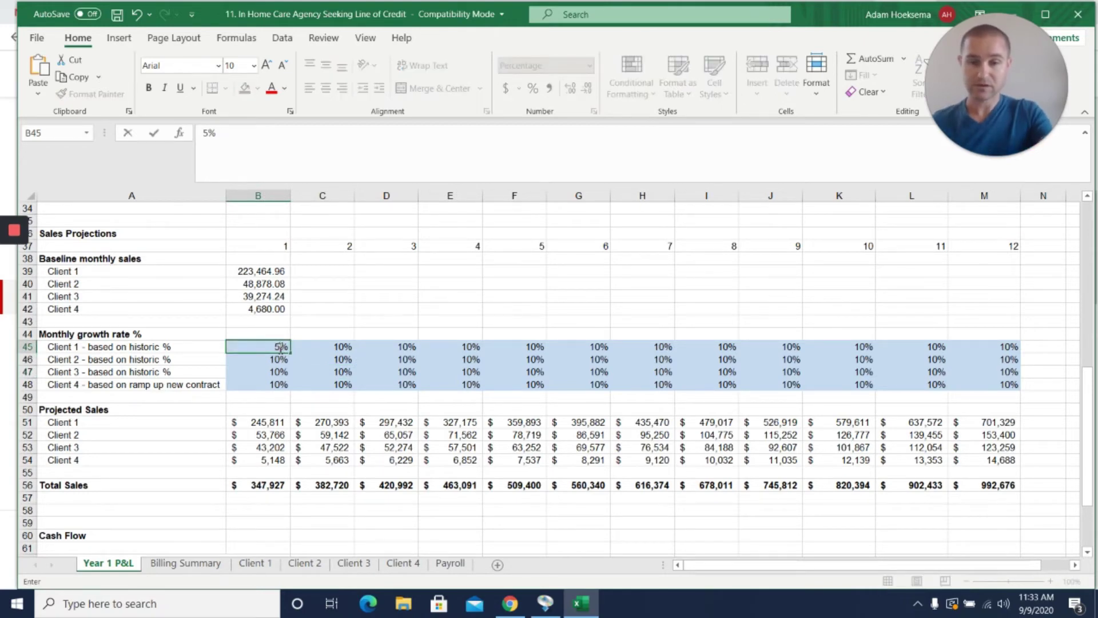
{"action": "key", "text": "BackSpace"}
{"action": "type", "text": "2"}
{"action": "key", "text": "ctrl+Return"}
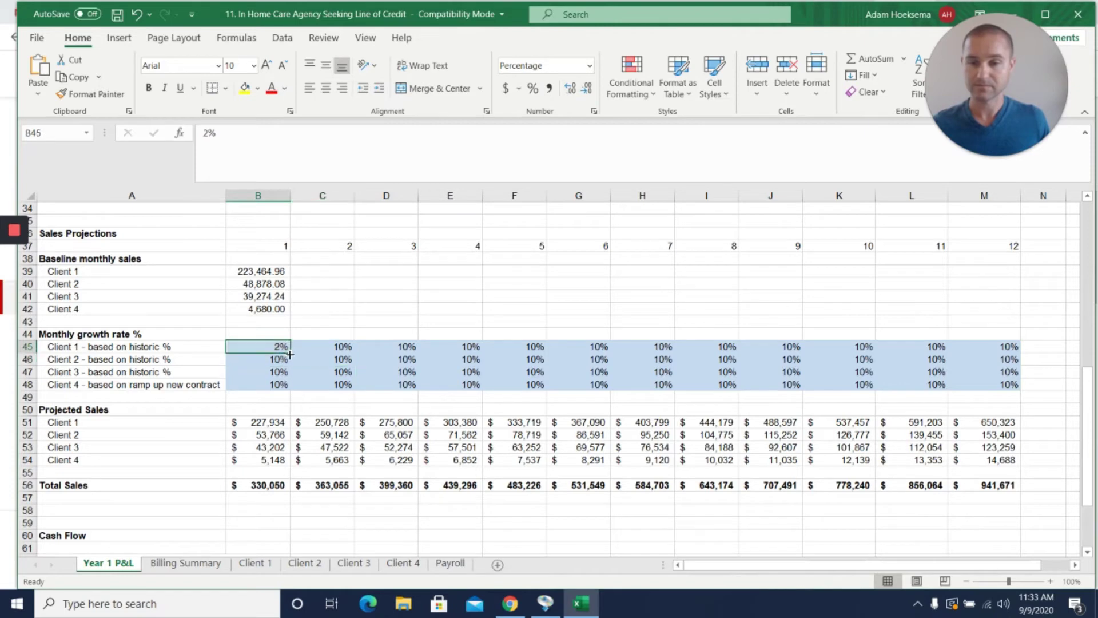
{"action": "left_click_drag", "start_coordinate": [290, 354], "coordinate": [965, 383]}
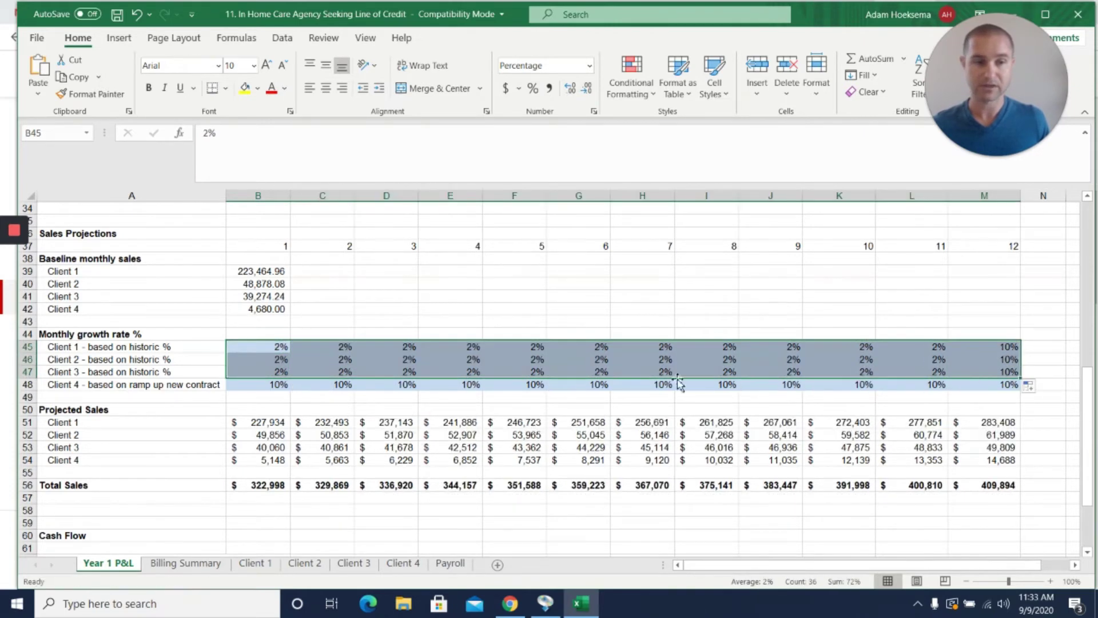
{"action": "left_click", "coordinate": [258, 385]}
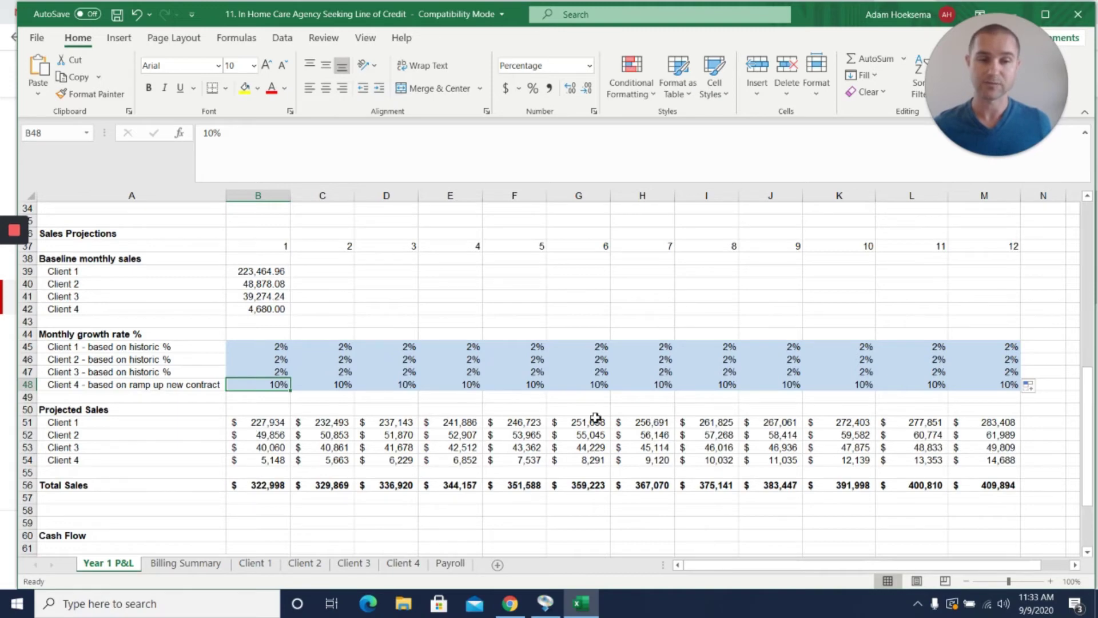
{"action": "scroll", "coordinate": [609, 407], "scroll_direction": "down", "scroll_amount": 4}
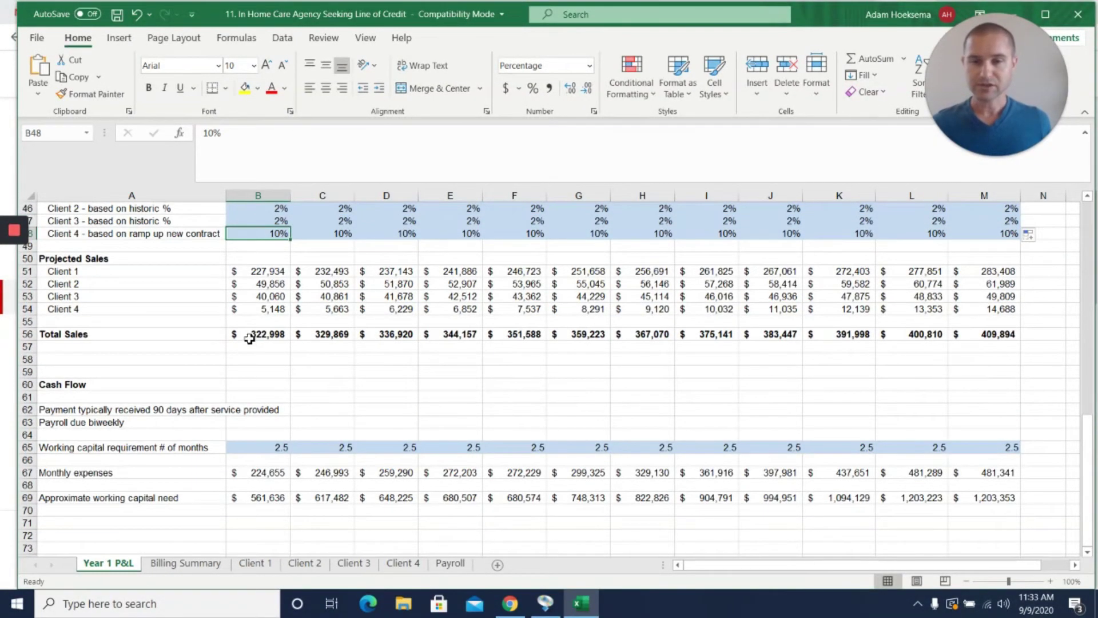
{"action": "left_click_drag", "start_coordinate": [255, 333], "coordinate": [1009, 339]}
{"action": "left_click", "coordinate": [1008, 338]}
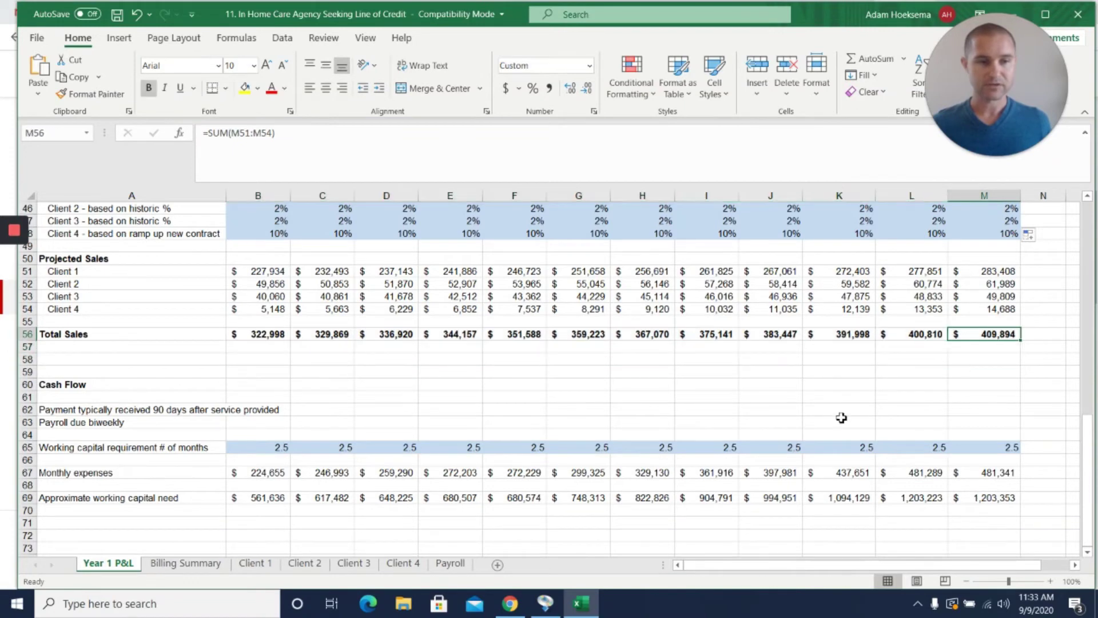
{"action": "scroll", "coordinate": [354, 366], "scroll_direction": "down", "scroll_amount": 2}
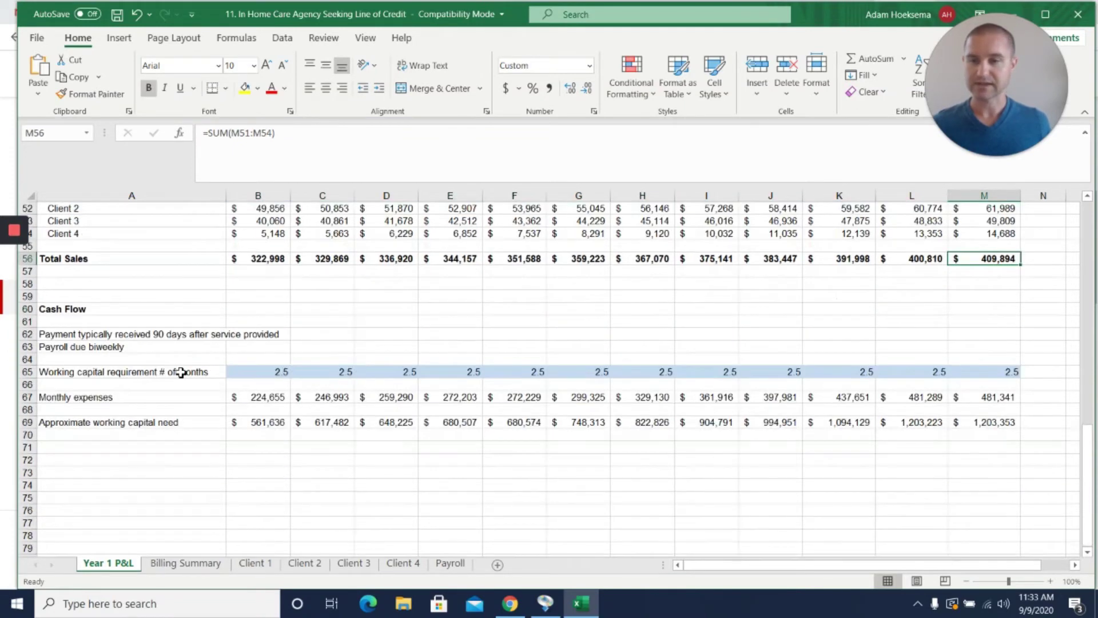
{"action": "left_click_drag", "start_coordinate": [52, 307], "coordinate": [73, 417]}
{"action": "left_click", "coordinate": [74, 411]}
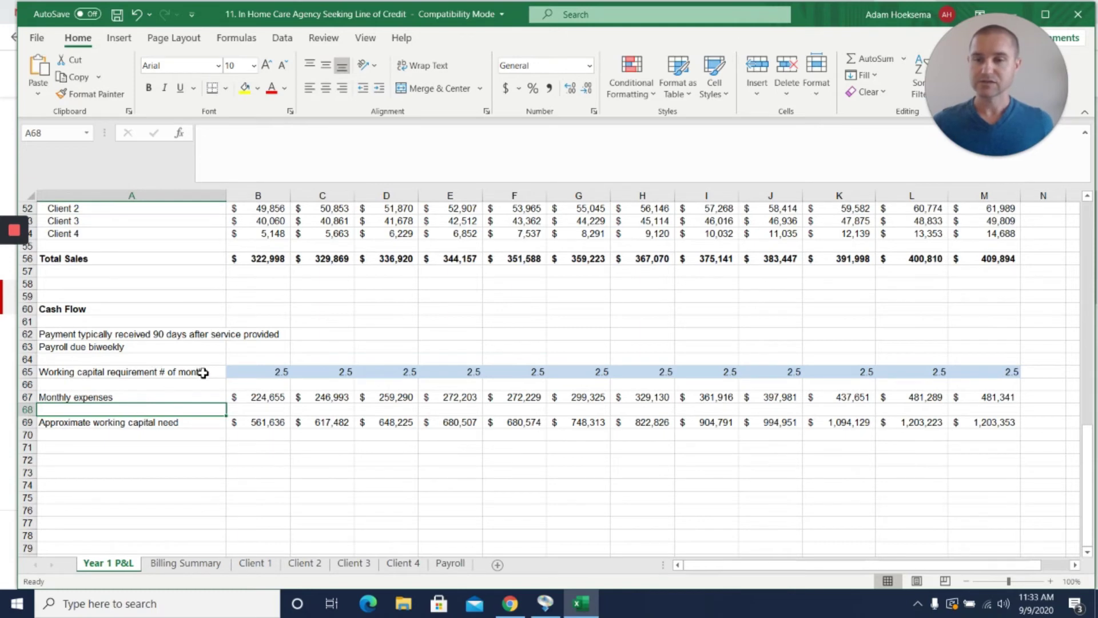
{"action": "left_click", "coordinate": [60, 335]}
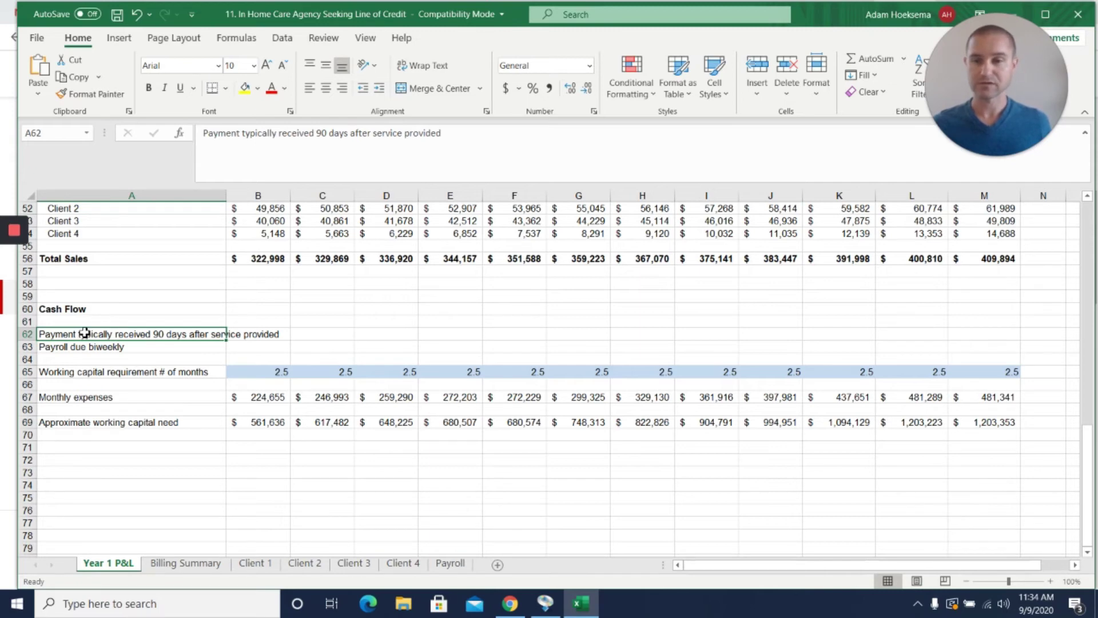
{"action": "left_click", "coordinate": [67, 350]}
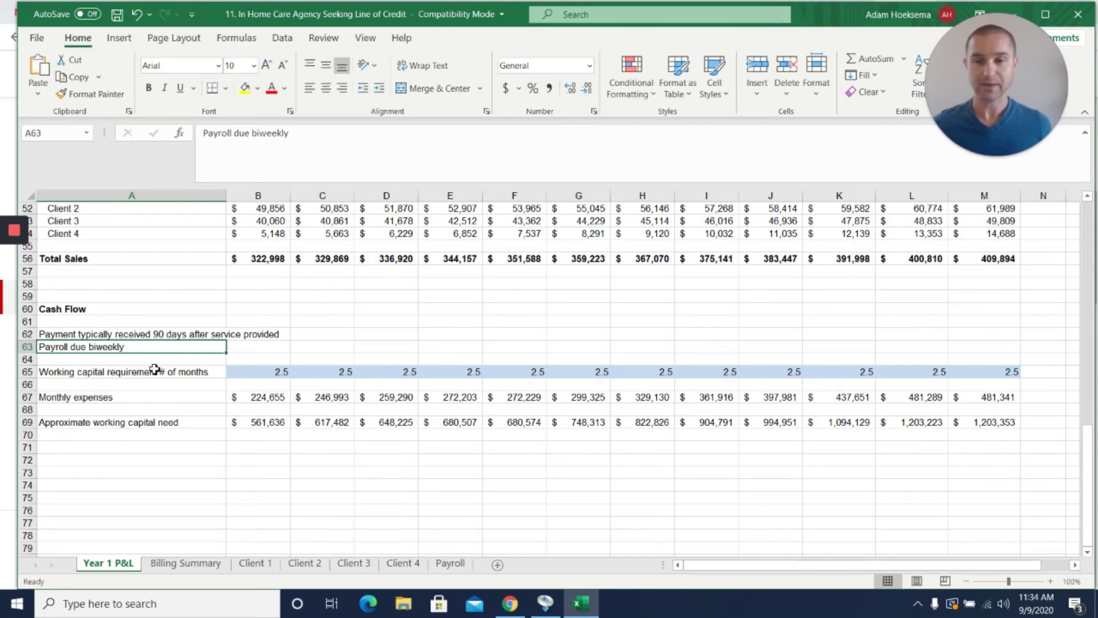
{"action": "left_click", "coordinate": [263, 374]}
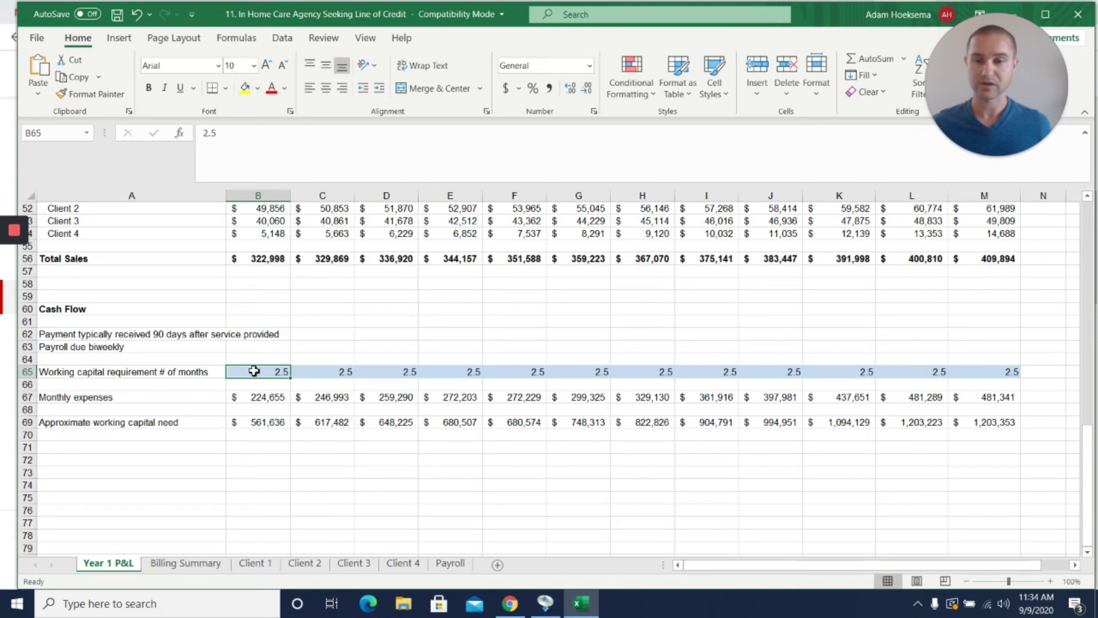
Step: Confirm month 1 Monthly expenses in B67 links to the expense subtotal with =B20
{"action": "left_click", "coordinate": [250, 399]}
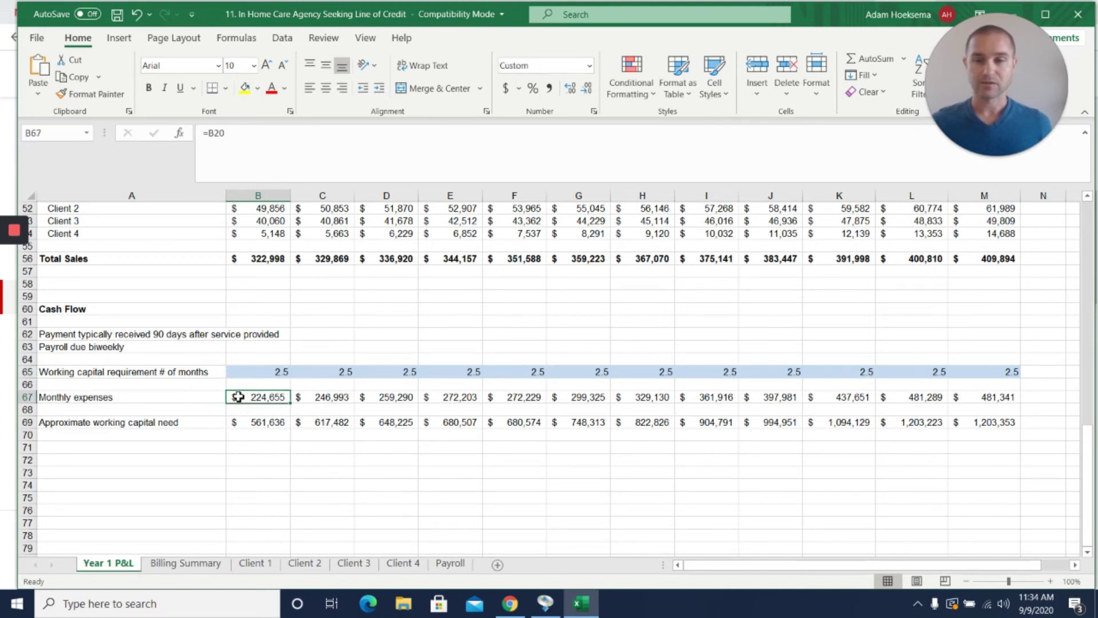
{"action": "double_click", "coordinate": [252, 399]}
{"action": "scroll", "coordinate": [252, 399], "scroll_direction": "up", "scroll_amount": 17}
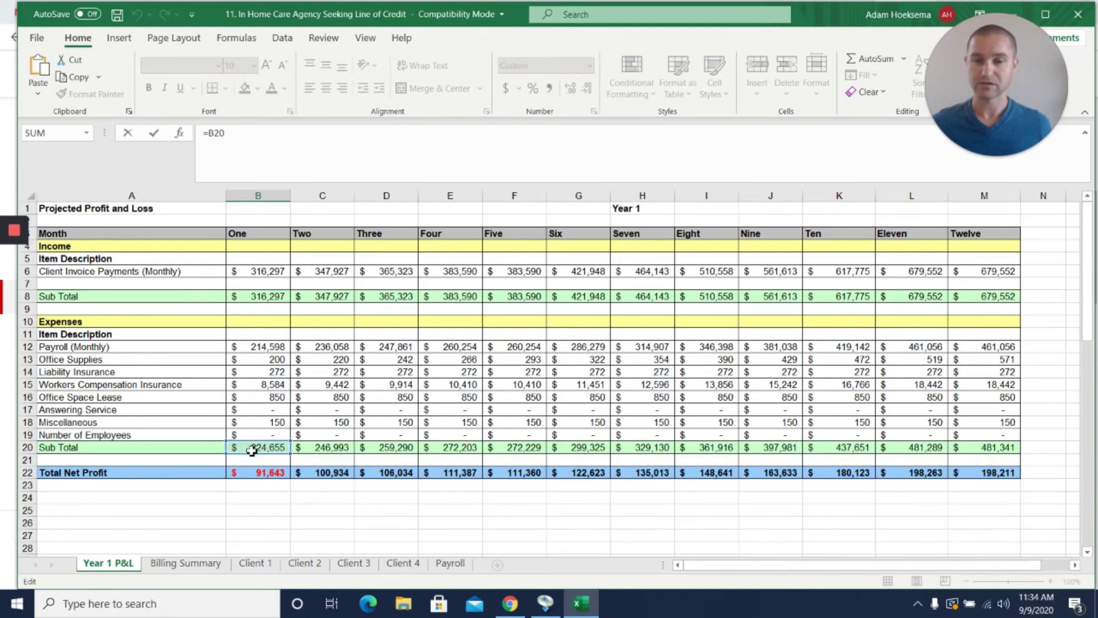
{"action": "scroll", "coordinate": [256, 458], "scroll_direction": "down", "scroll_amount": 15}
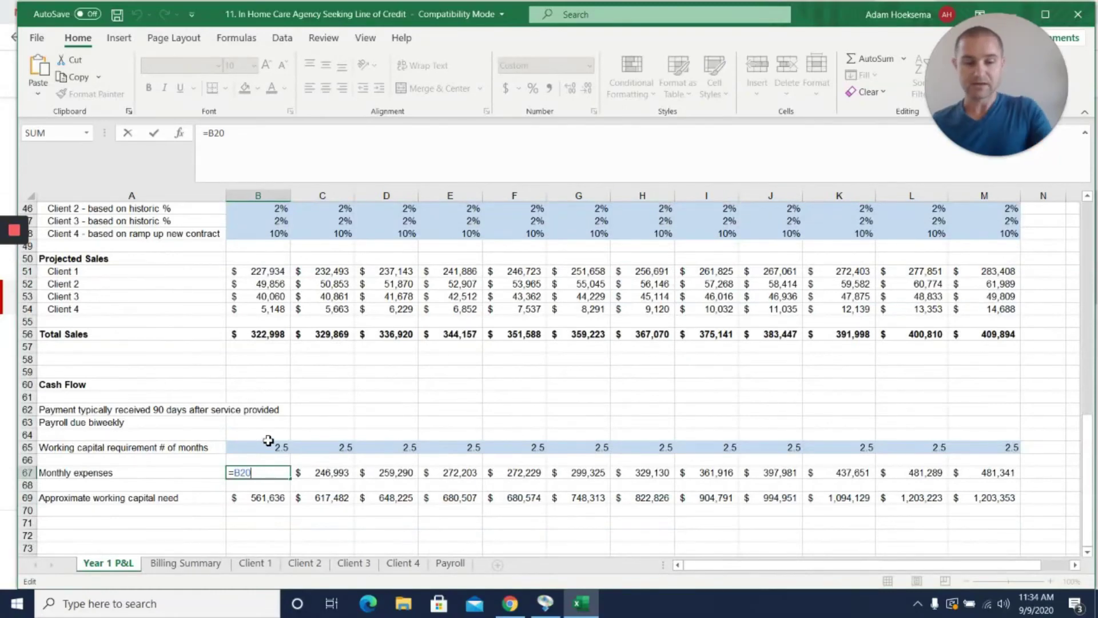
{"action": "key", "text": "ctrl+Return"}
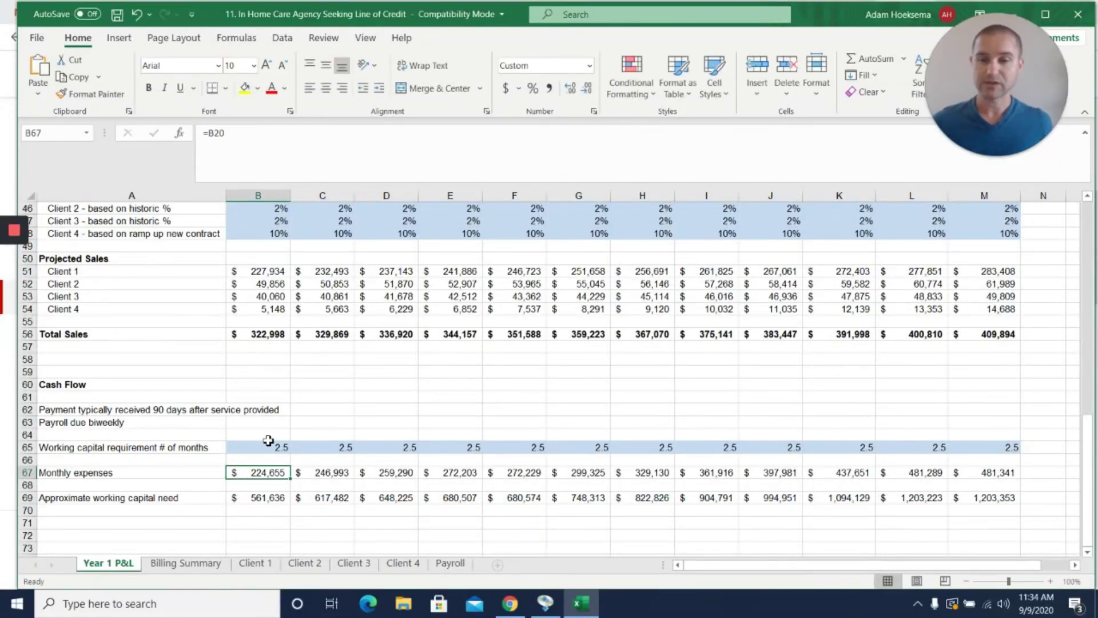
Step: Enter =B65*B67 in B69 for the month 1 working capital need
{"action": "left_click", "coordinate": [269, 497]}
{"action": "type", "text": "=B65*B67"}
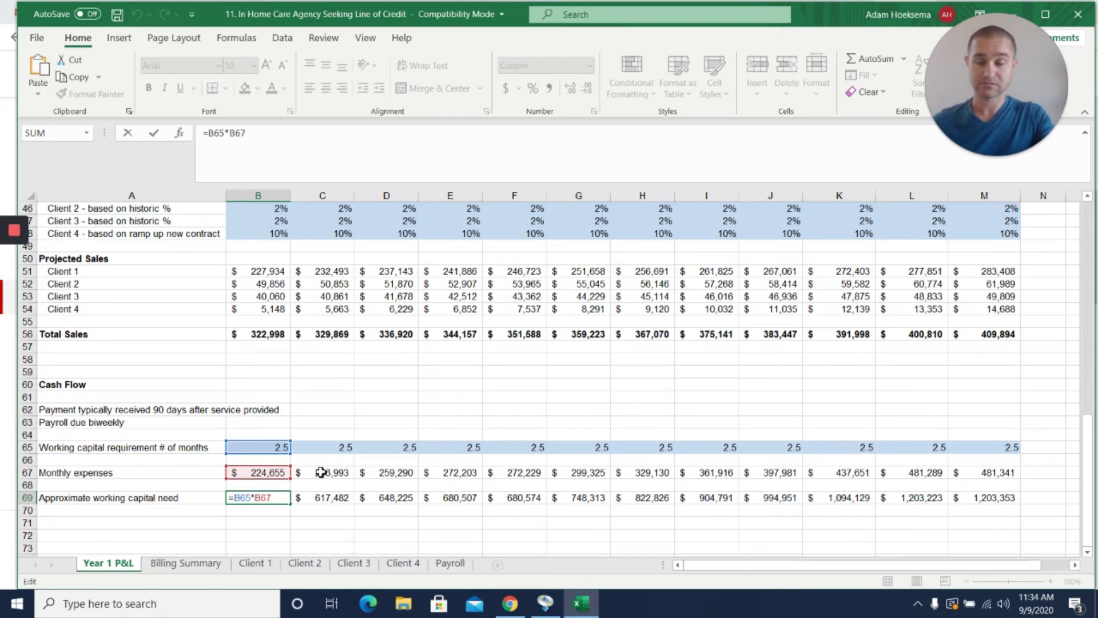
{"action": "key", "text": "Return"}
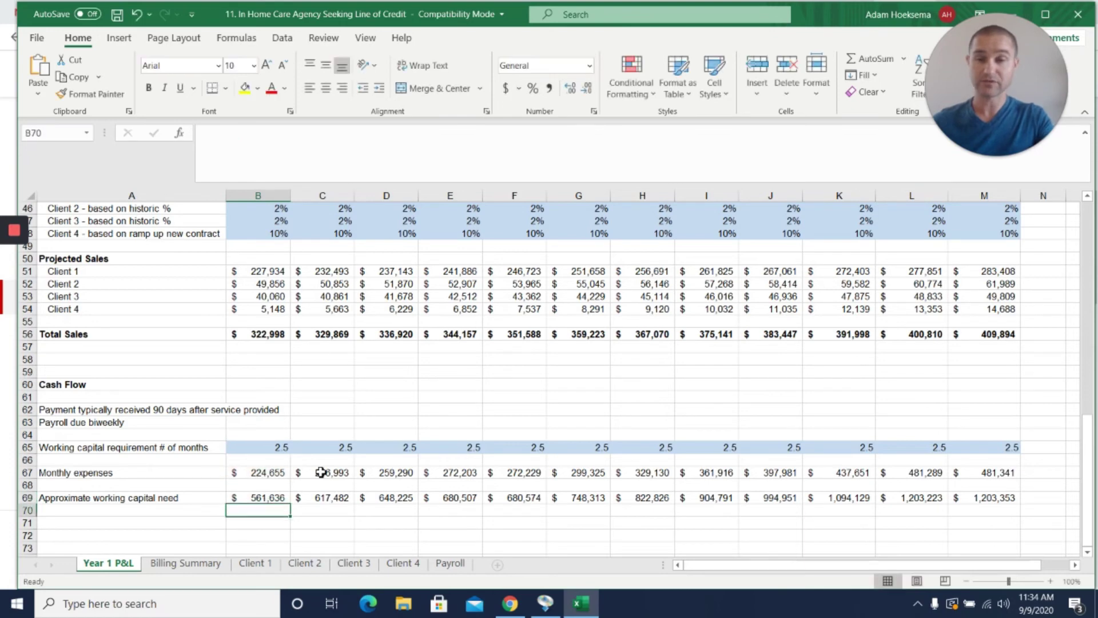
{"action": "left_click", "coordinate": [260, 497]}
{"action": "left_click_drag", "start_coordinate": [260, 497], "coordinate": [343, 500]}
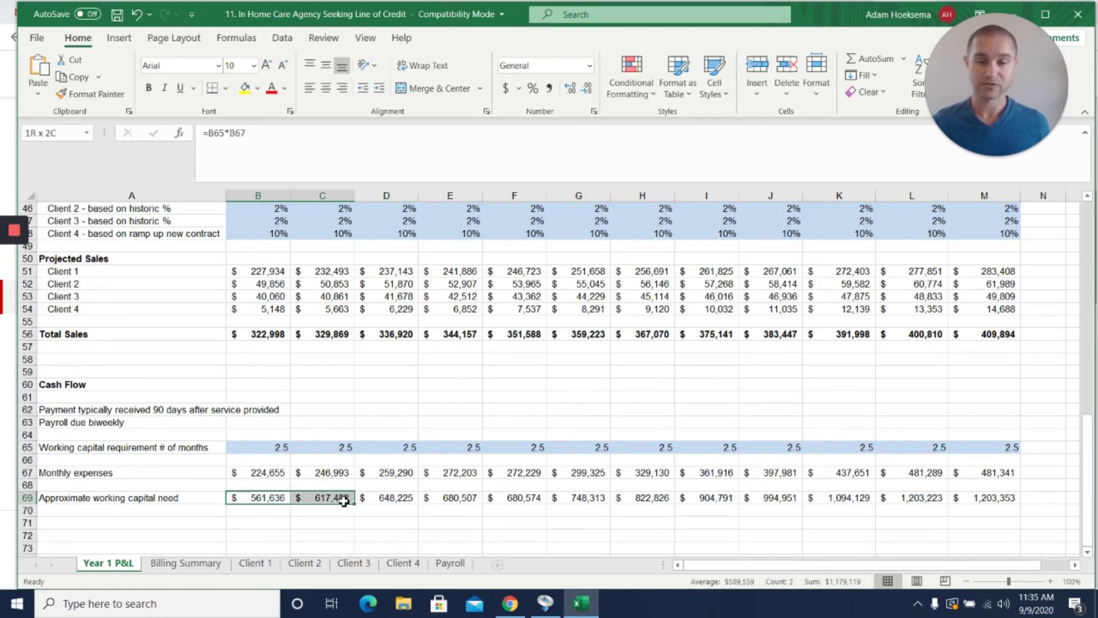
{"action": "left_click_drag", "start_coordinate": [343, 500], "coordinate": [311, 508]}
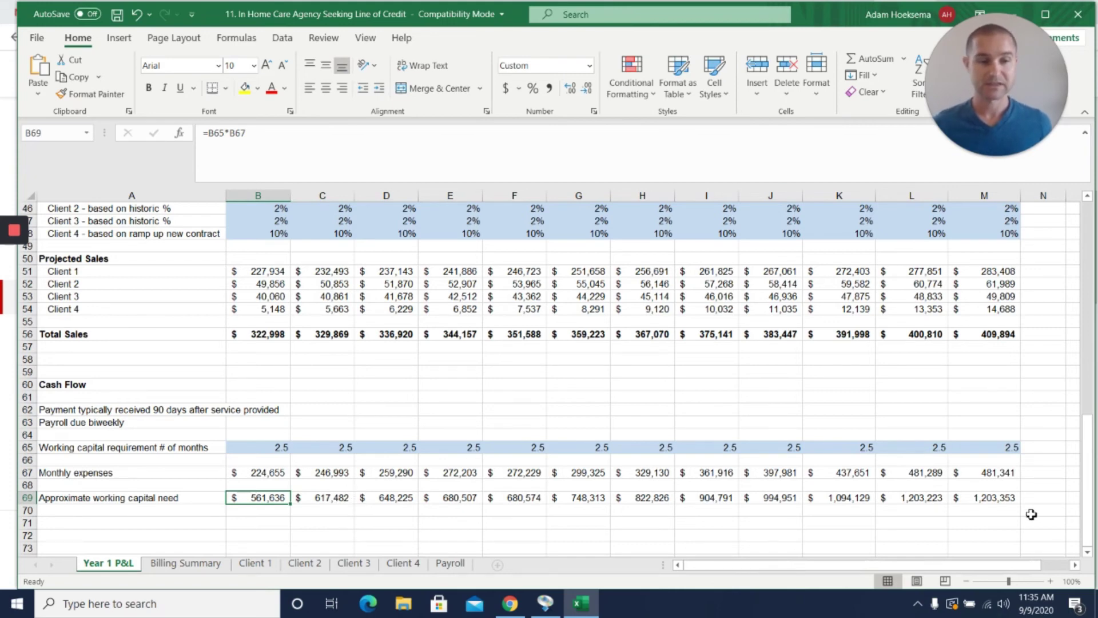
{"action": "left_click", "coordinate": [993, 499]}
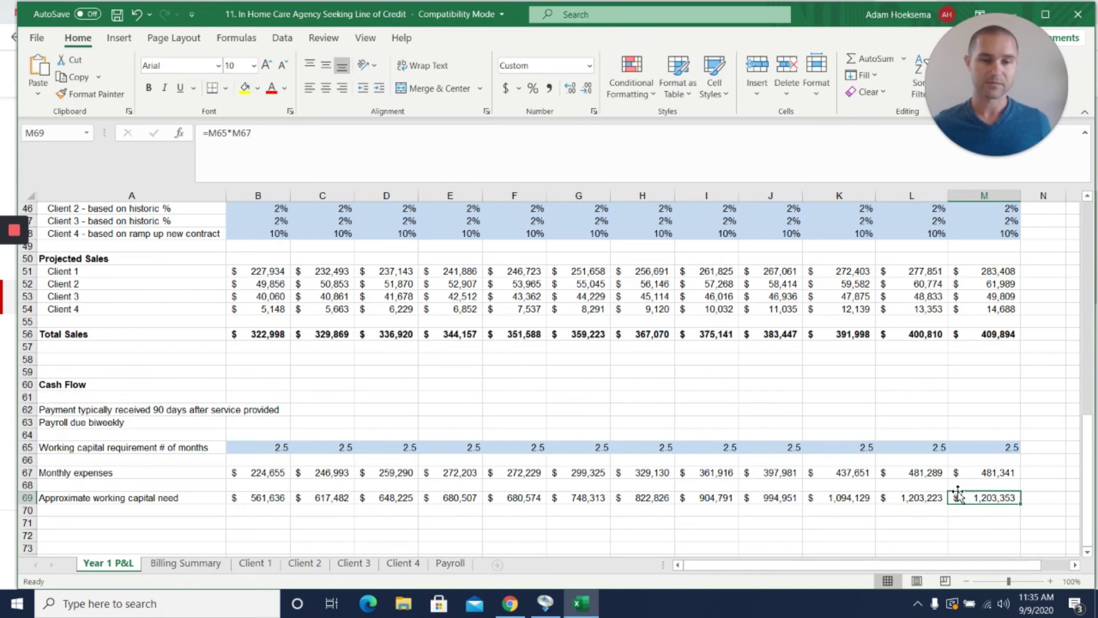
{"action": "left_click", "coordinate": [251, 502]}
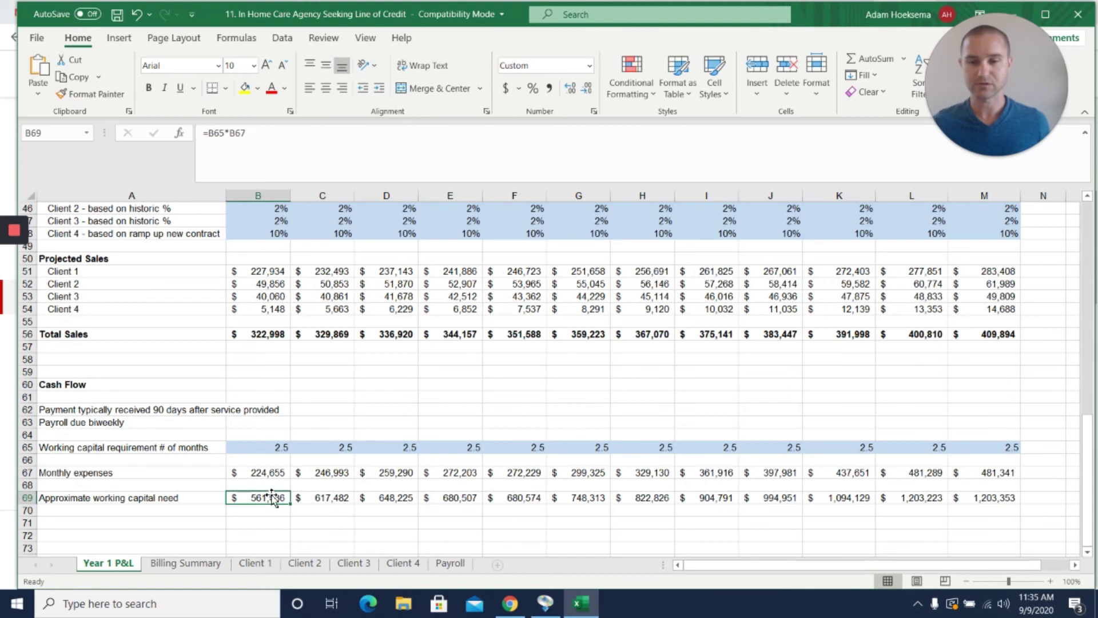